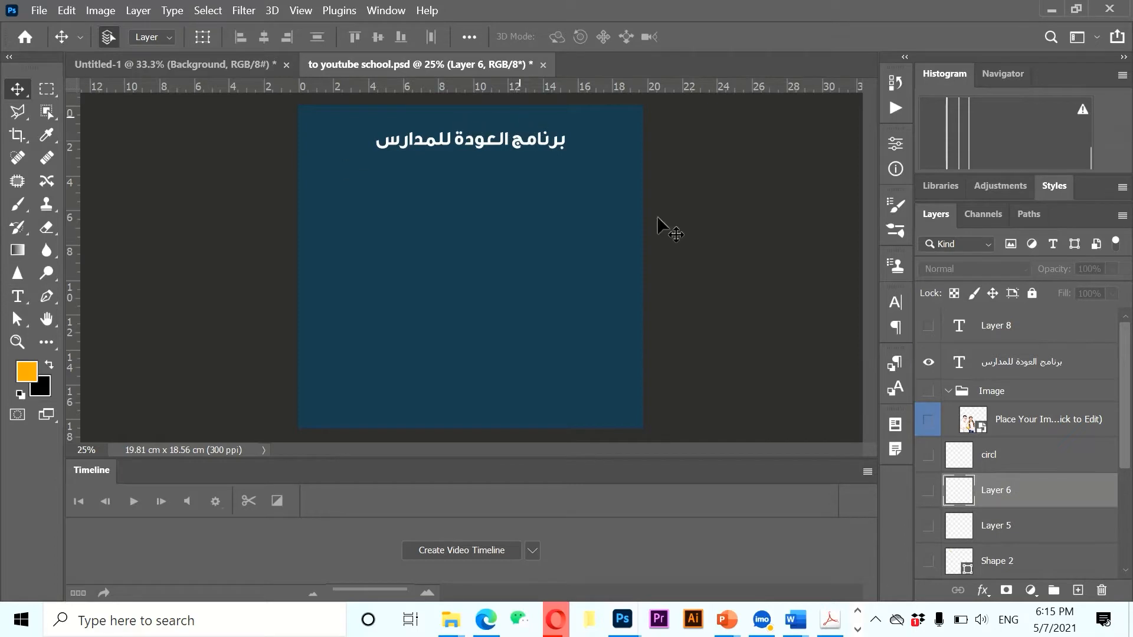
Make all the hidden layers visible, from the top text layer and the children's image down to Layer 4.
click(927, 419)
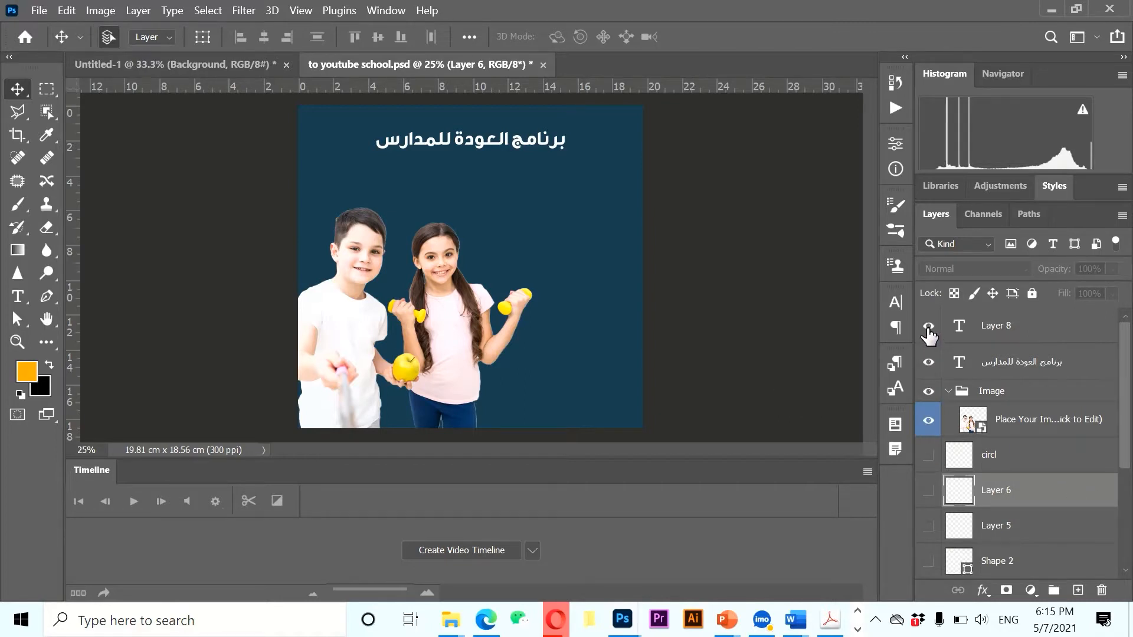
drag(929, 455, 930, 572)
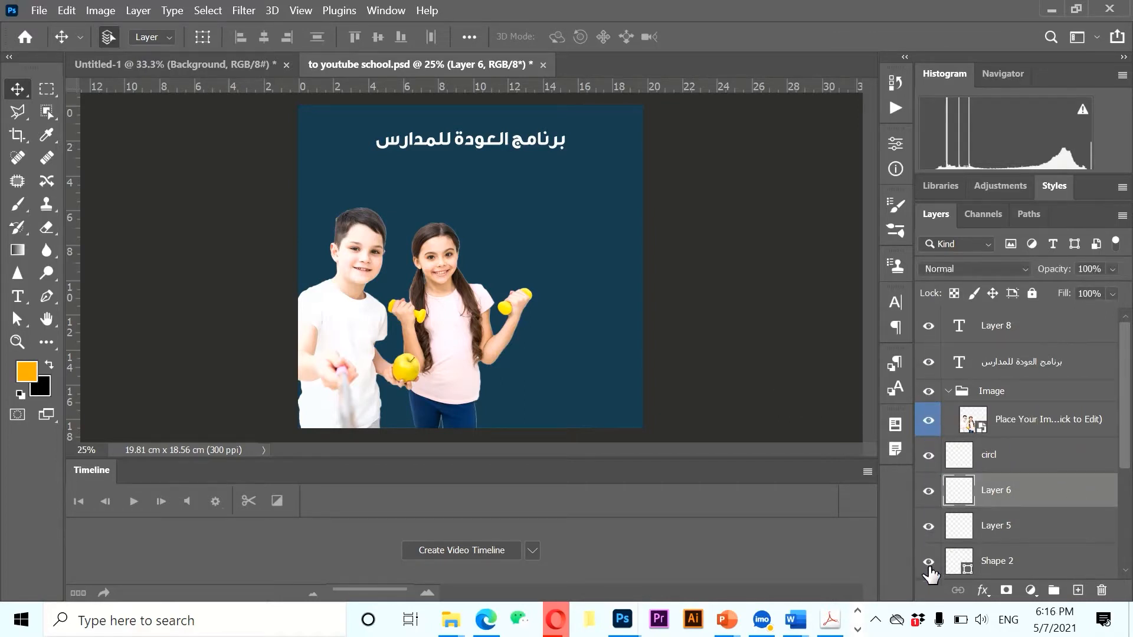
scroll(928, 575, down, 3)
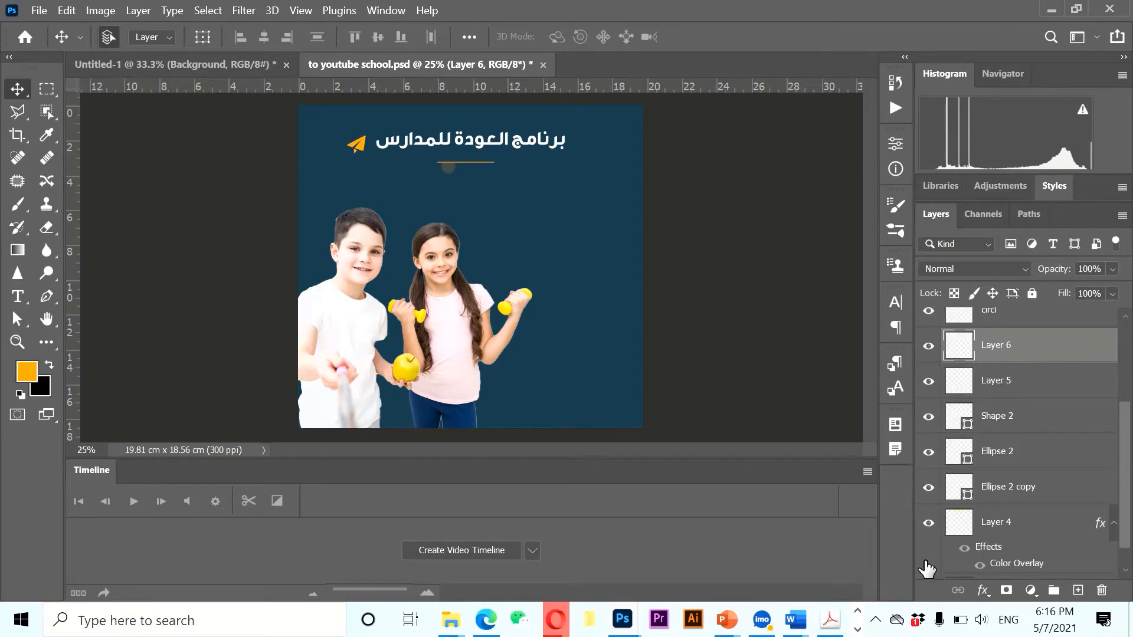
scroll(927, 567, down, 1)
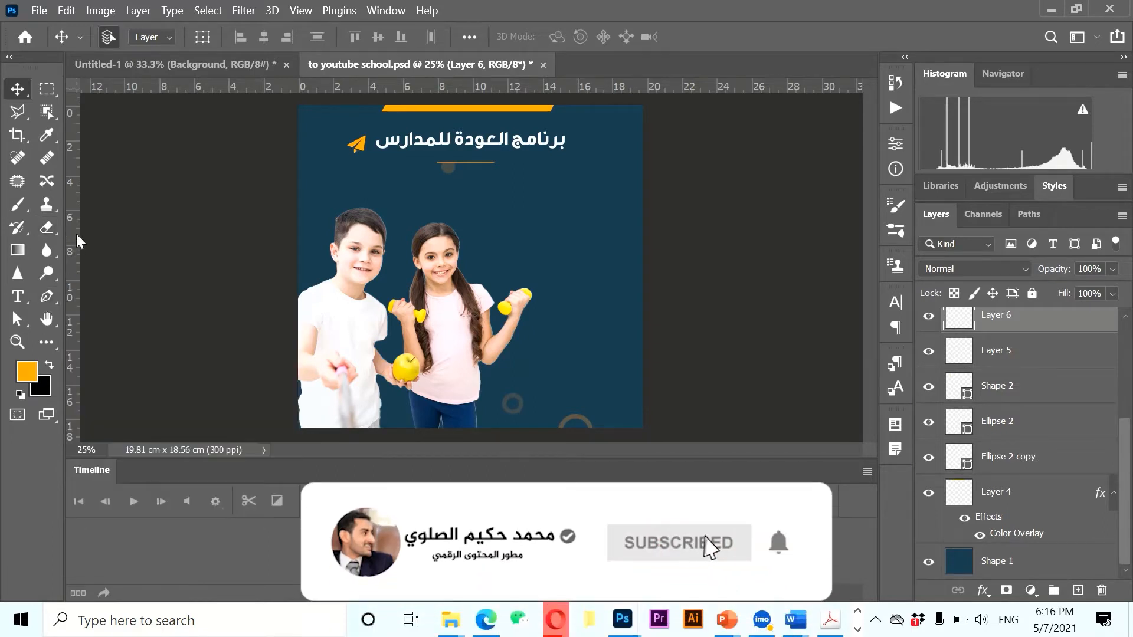
Add horizontal guides below the title and near the canvas bottom, plus vertical guides near the right edge and at about 8 cm.
drag(503, 84, 515, 175)
drag(476, 86, 475, 416)
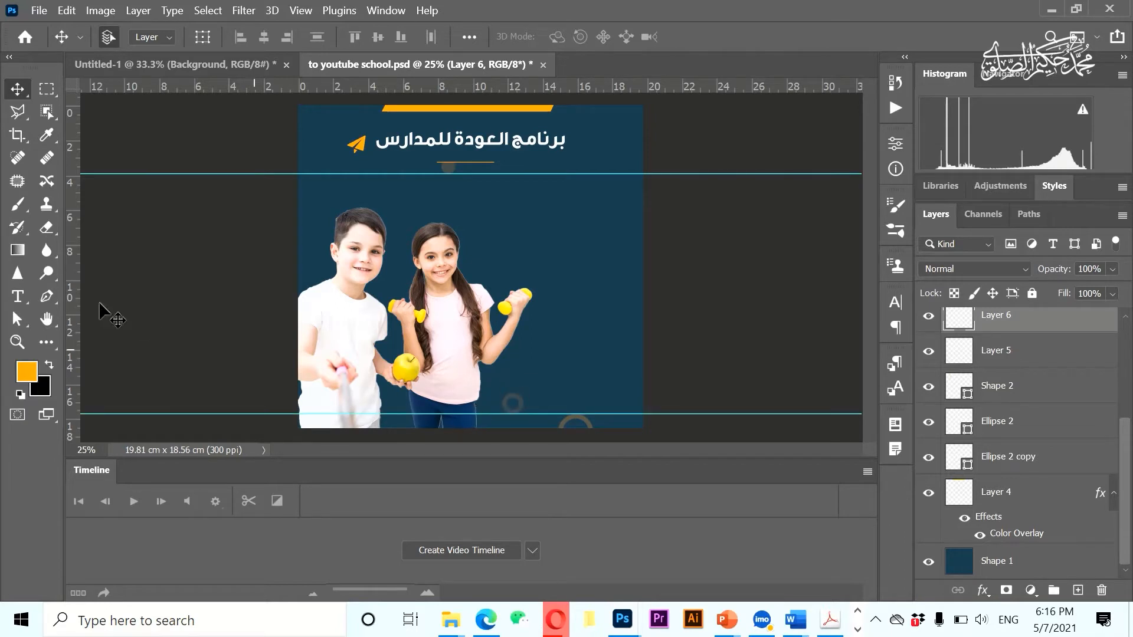
drag(76, 299, 634, 343)
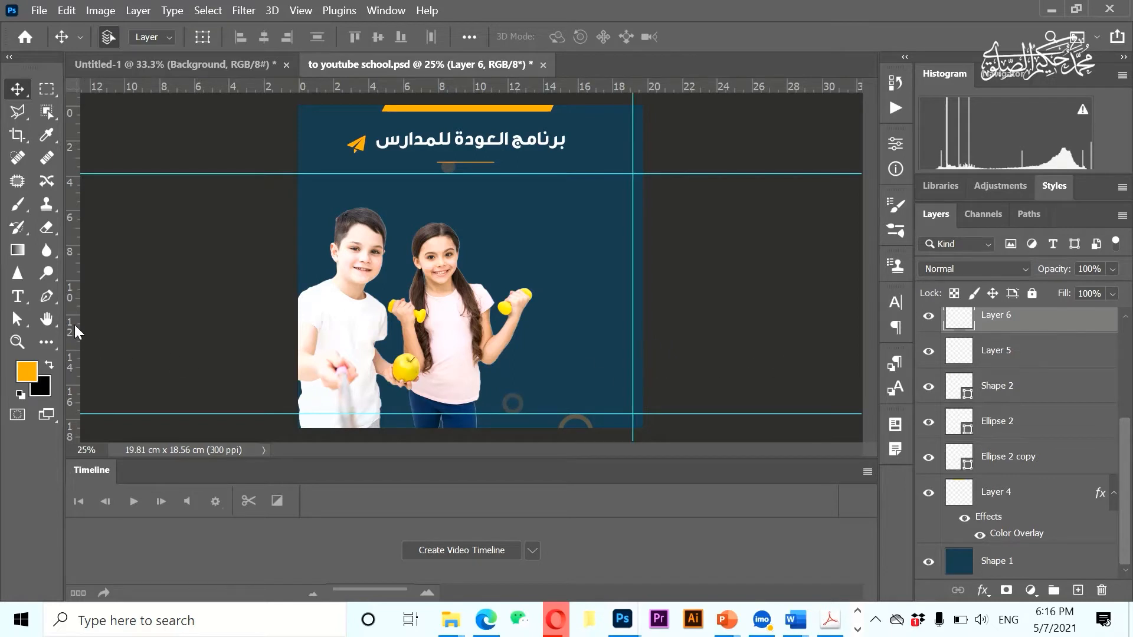
drag(74, 325, 440, 359)
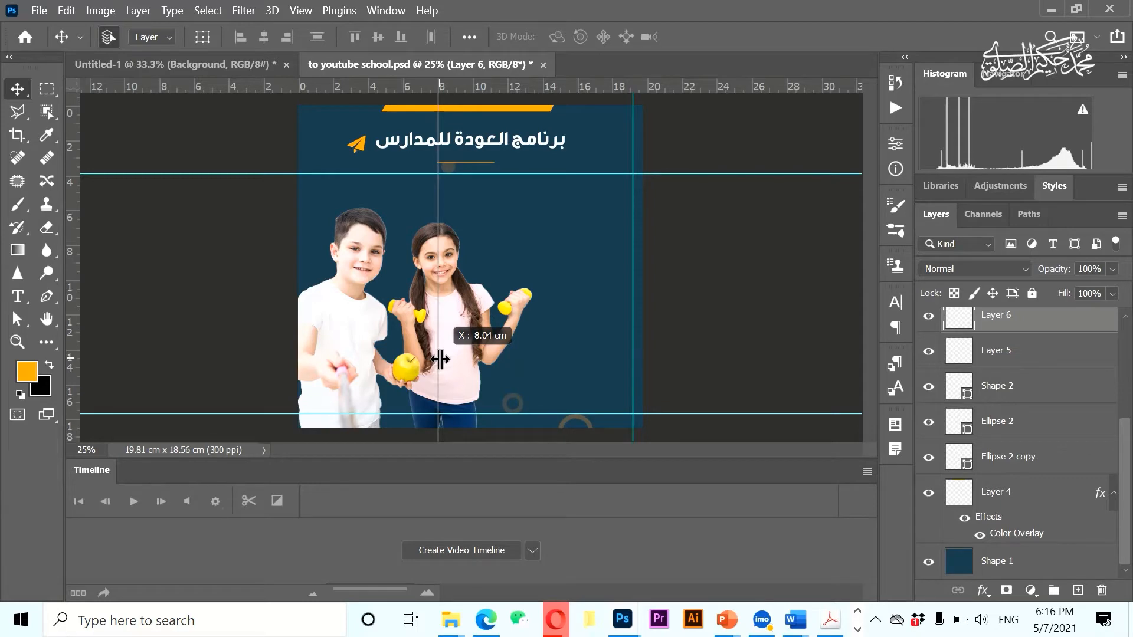
drag(439, 359, 439, 359)
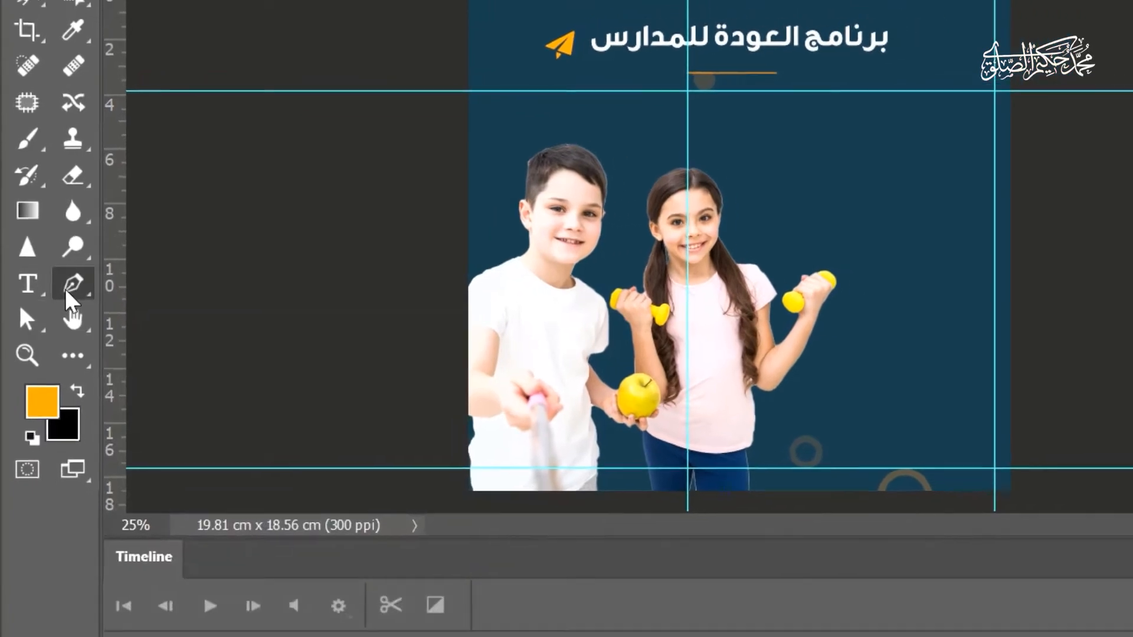
With the Pen tool, start a path at the upper guide intersection and trace the girl's head, hair and shoulder to the raised dumbbell.
right_click(72, 287)
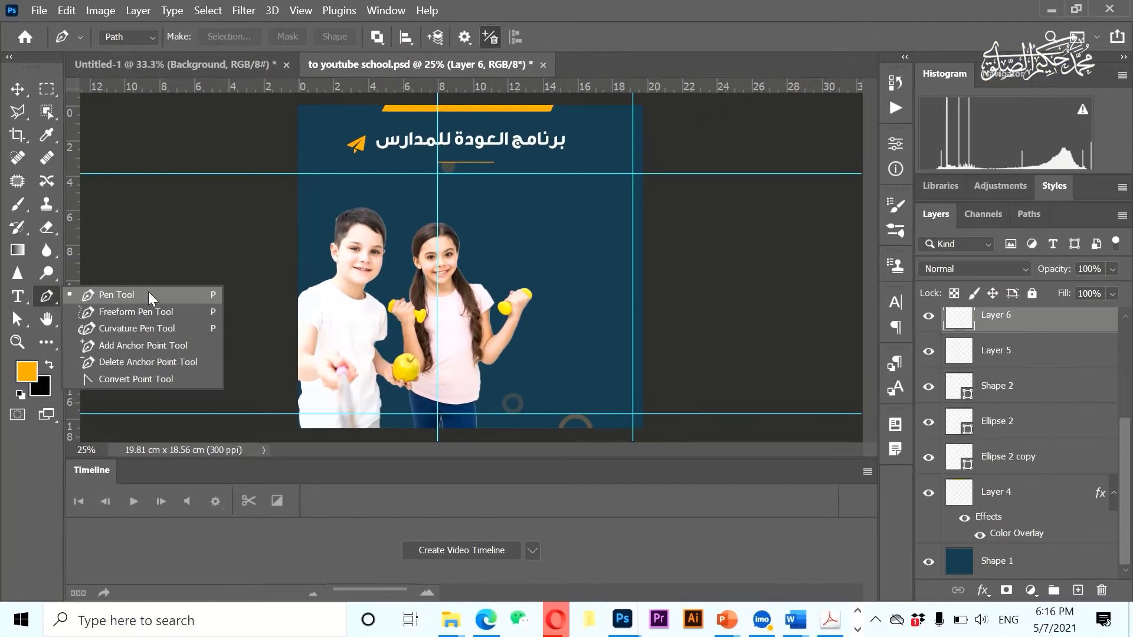
click(148, 293)
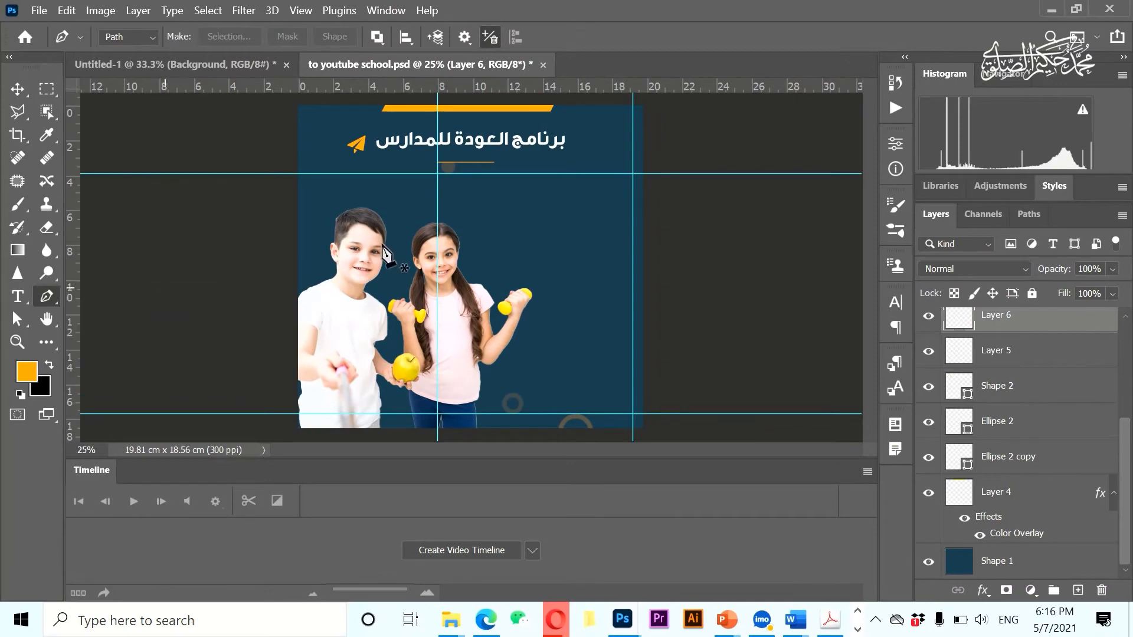
click(438, 174)
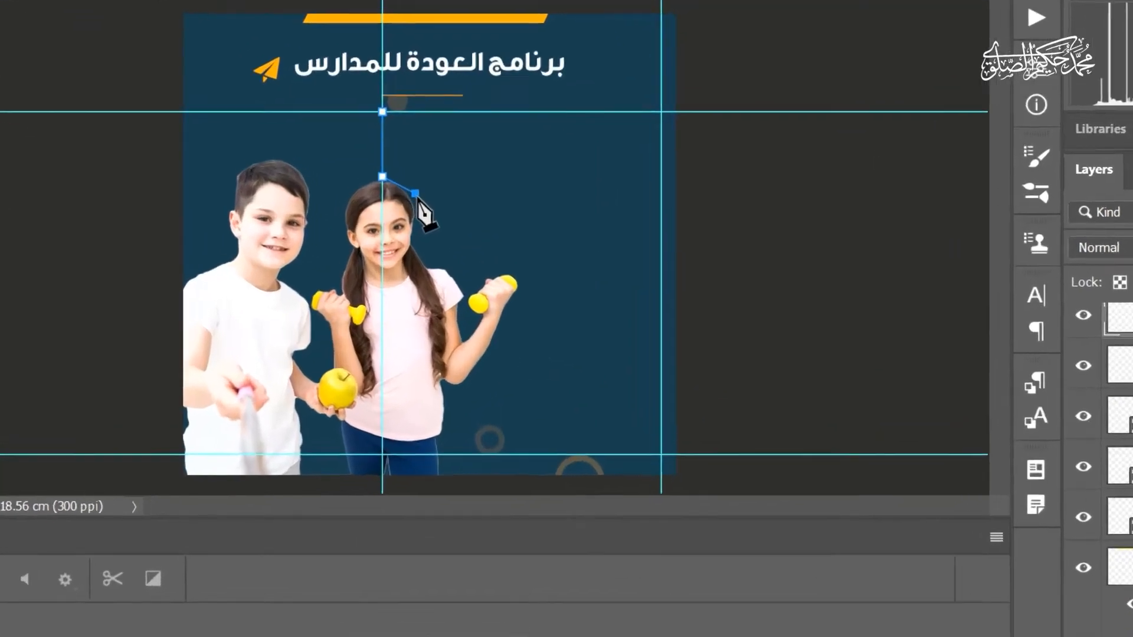
drag(460, 230, 402, 235)
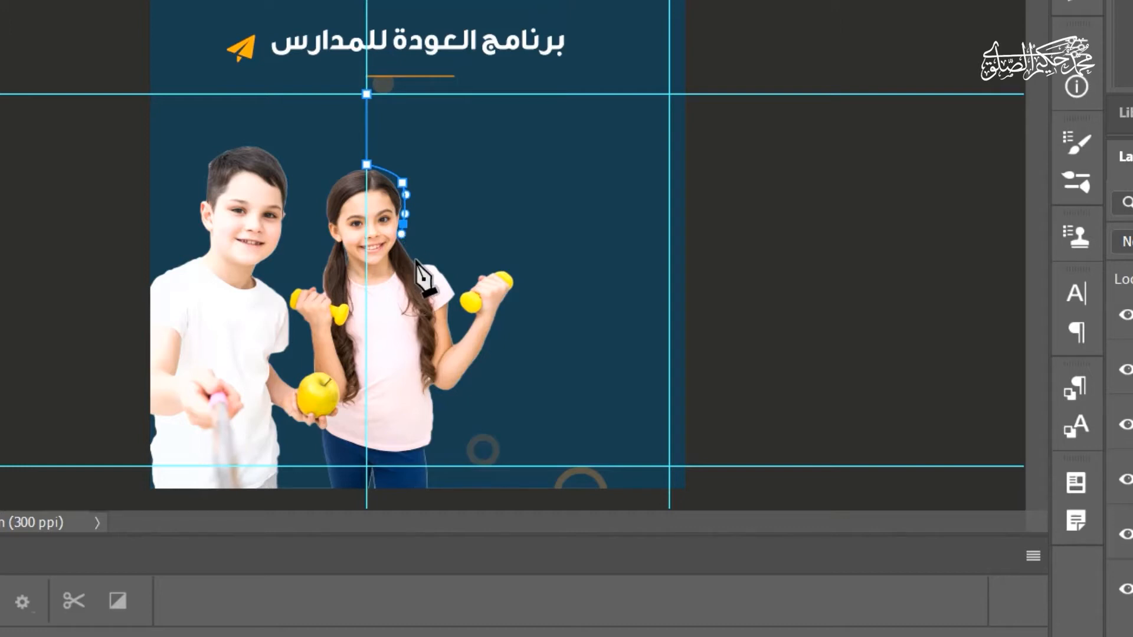
click(415, 259)
drag(414, 259, 437, 261)
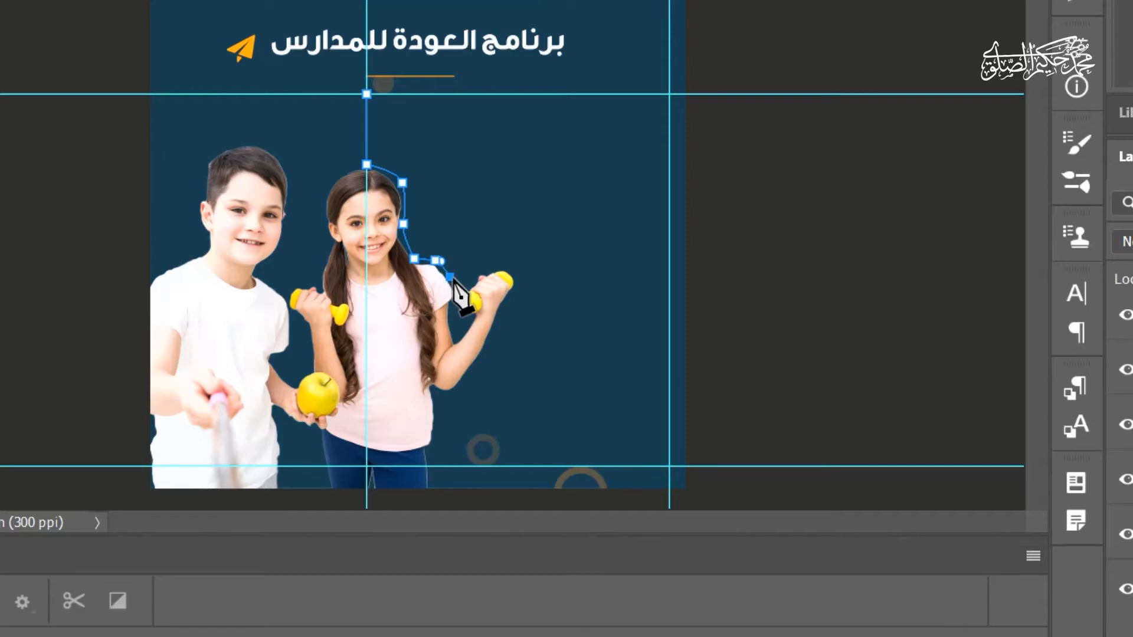
drag(454, 311, 491, 262)
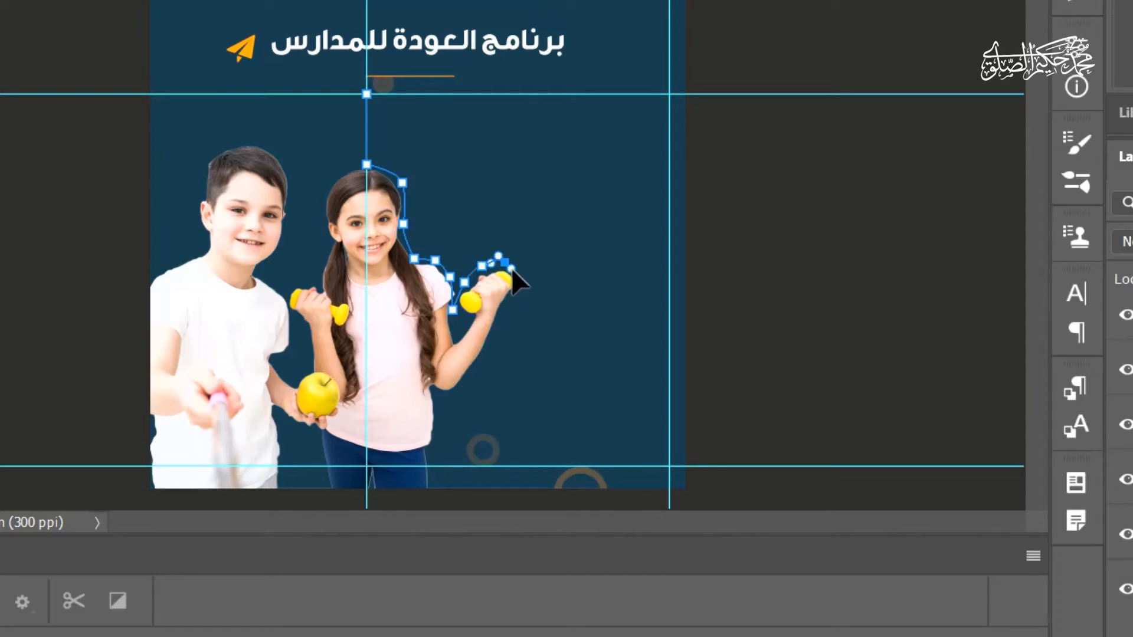
Continue the path around the dumbbell and down the girl's forearm, elbow and waist to the lower guide.
click(517, 283)
click(500, 317)
drag(488, 352, 442, 403)
click(450, 402)
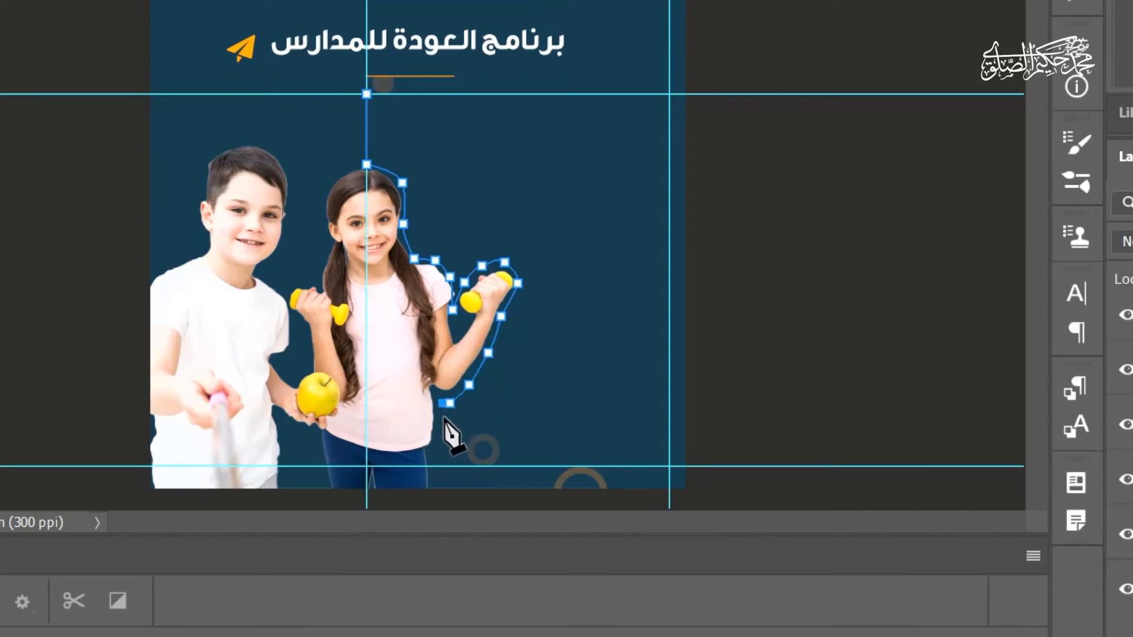
drag(435, 449, 432, 466)
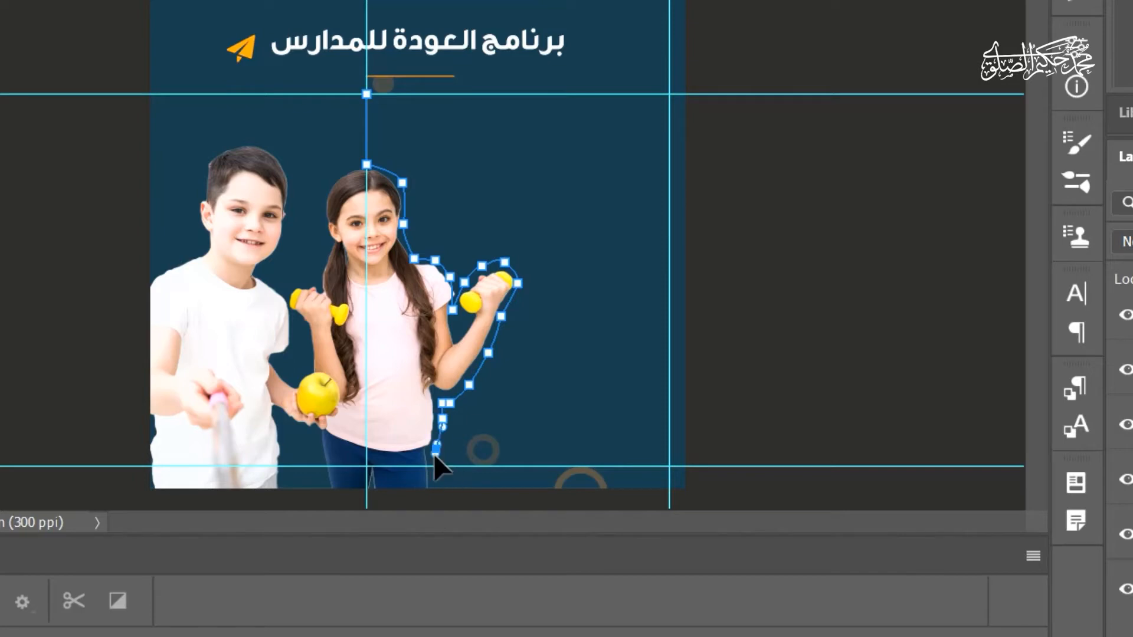
click(432, 466)
Close the path along the lower, right and upper guides back to its starting point.
click(669, 466)
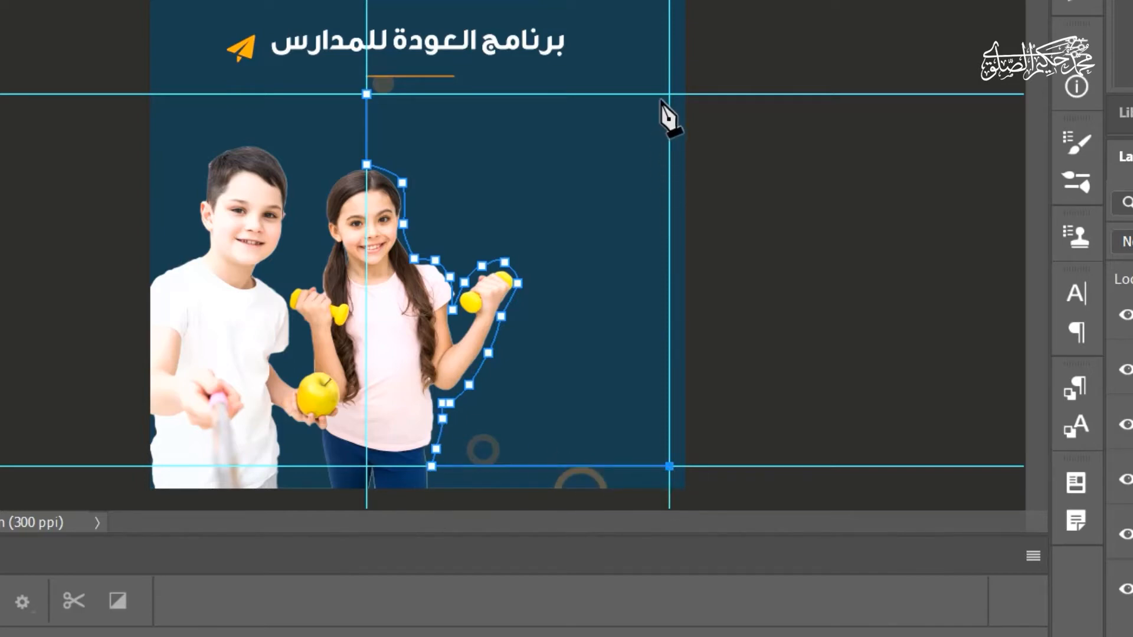
click(669, 93)
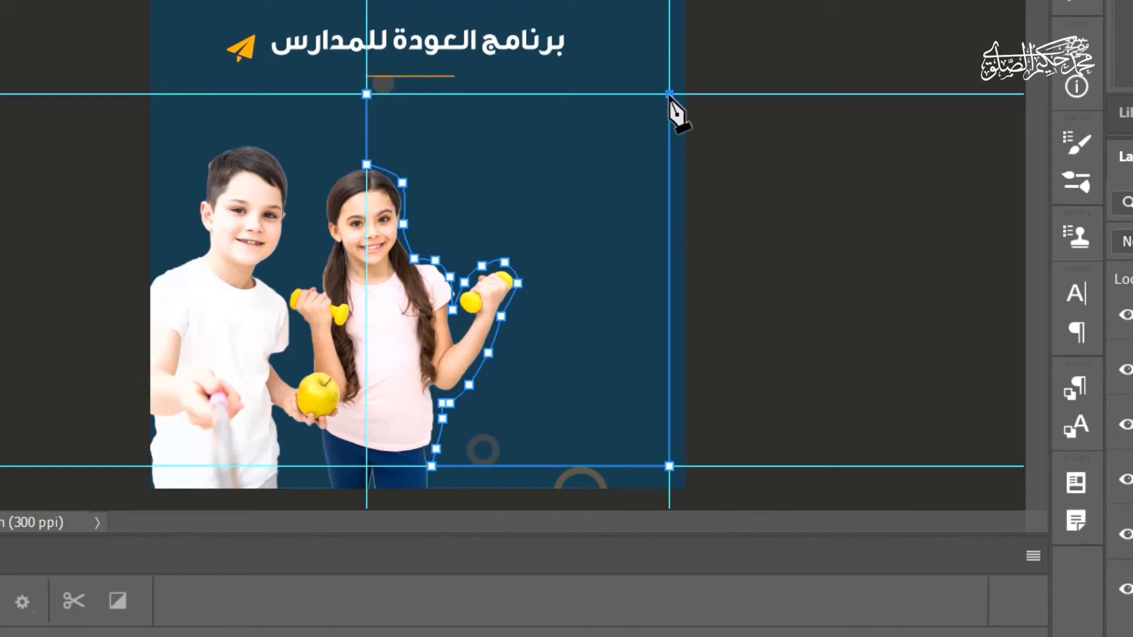
click(367, 93)
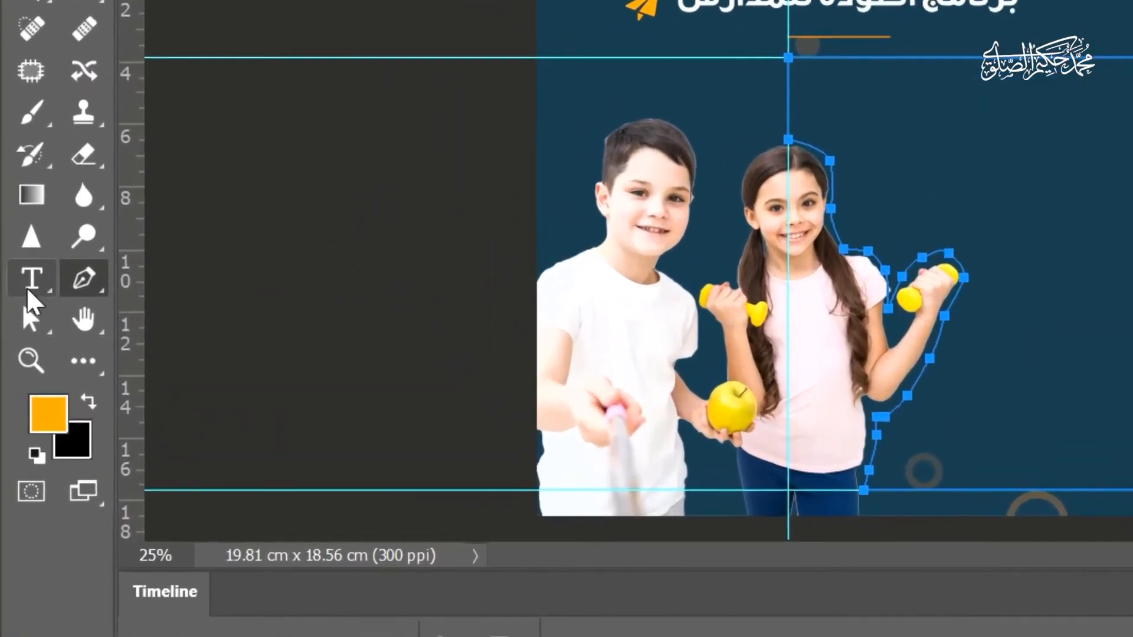
Paste the copied Arabic paragraph as type inside the closed path and commit it.
click(26, 287)
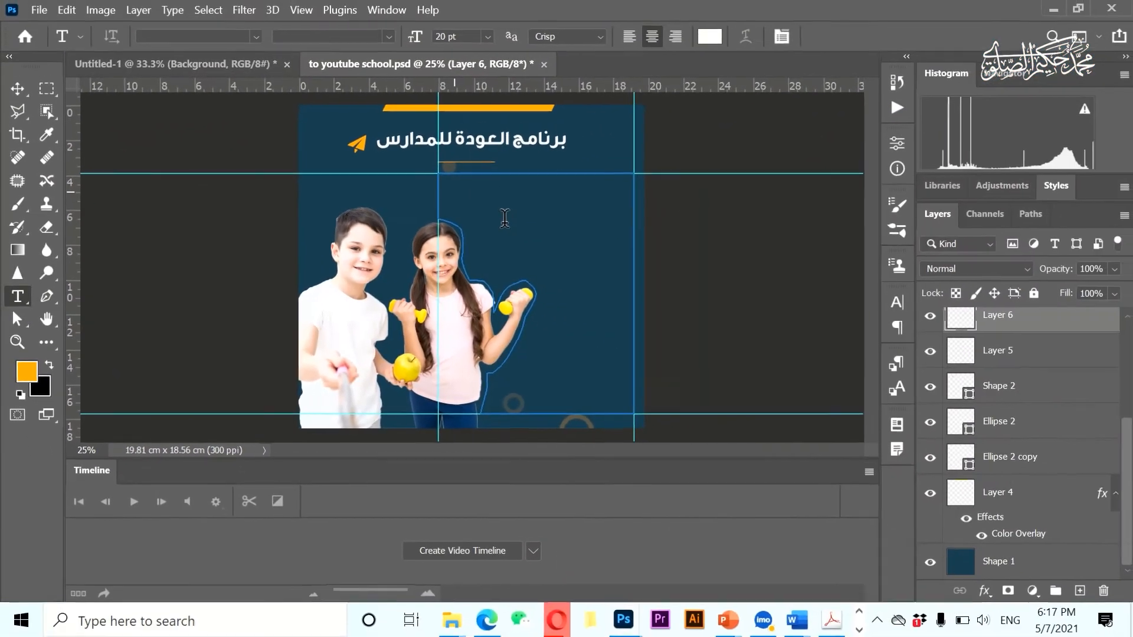
drag(788, 58, 1132, 490)
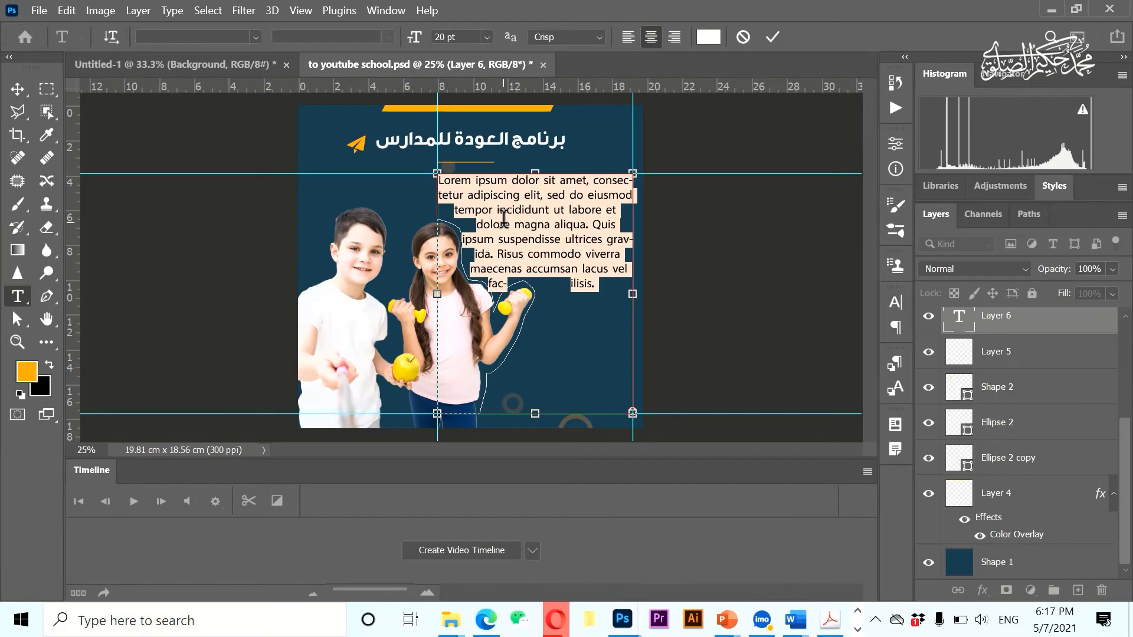
key(ctrl+v)
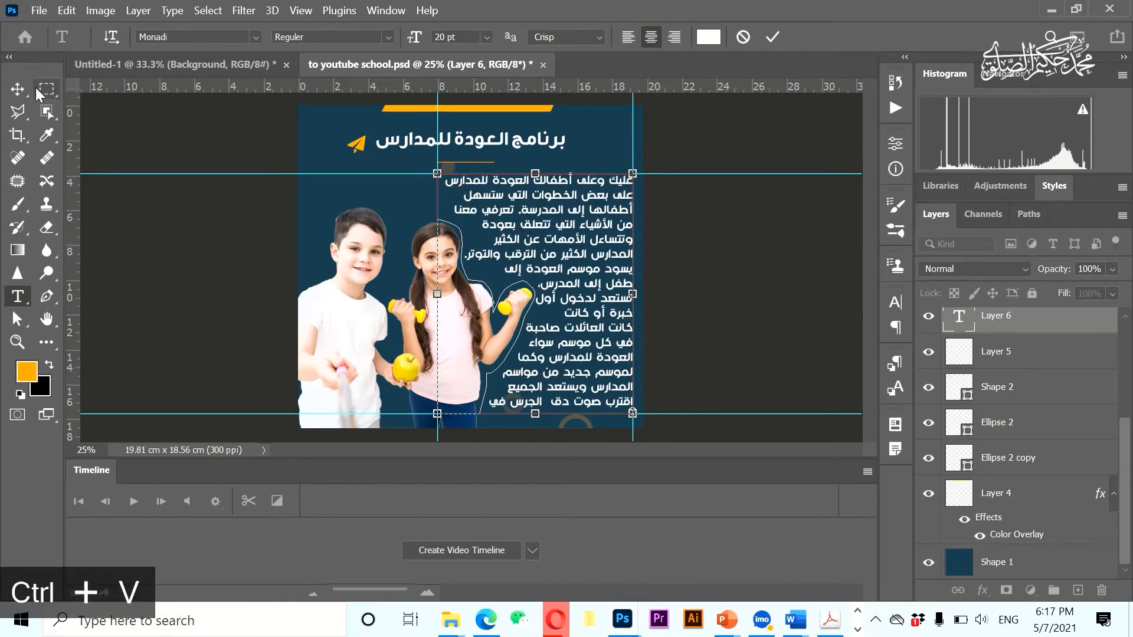
click(17, 88)
Remove all horizontal and vertical guides from the canvas.
mouse_move(354, 86)
mouse_down()
mouse_move(354, 166)
mouse_move(349, 84)
mouse_up()
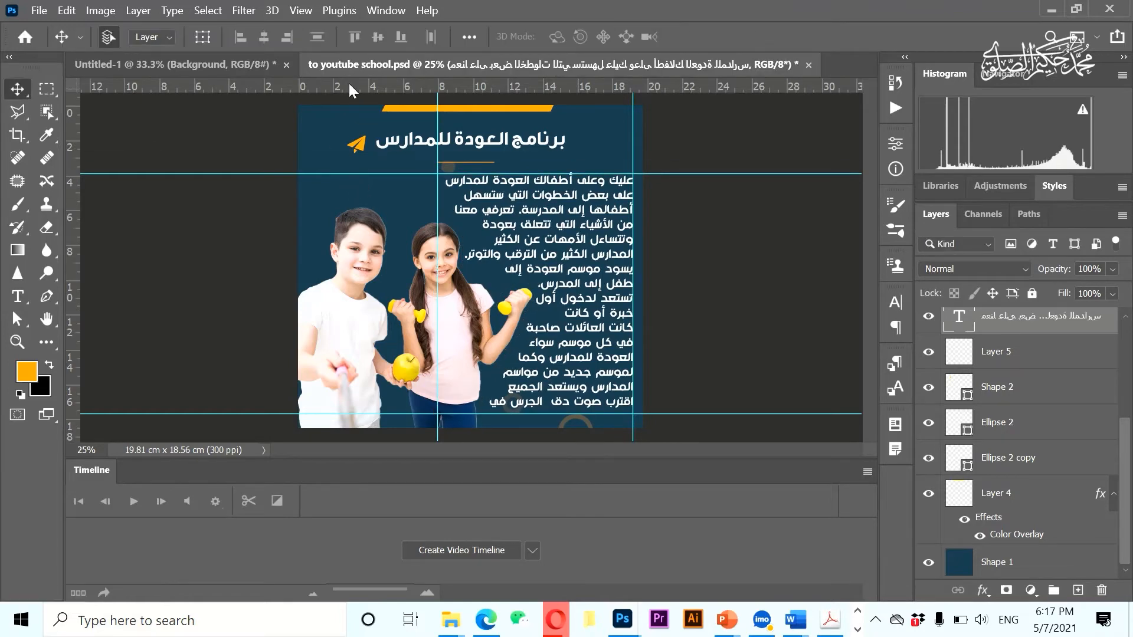
drag(437, 156, 36, 147)
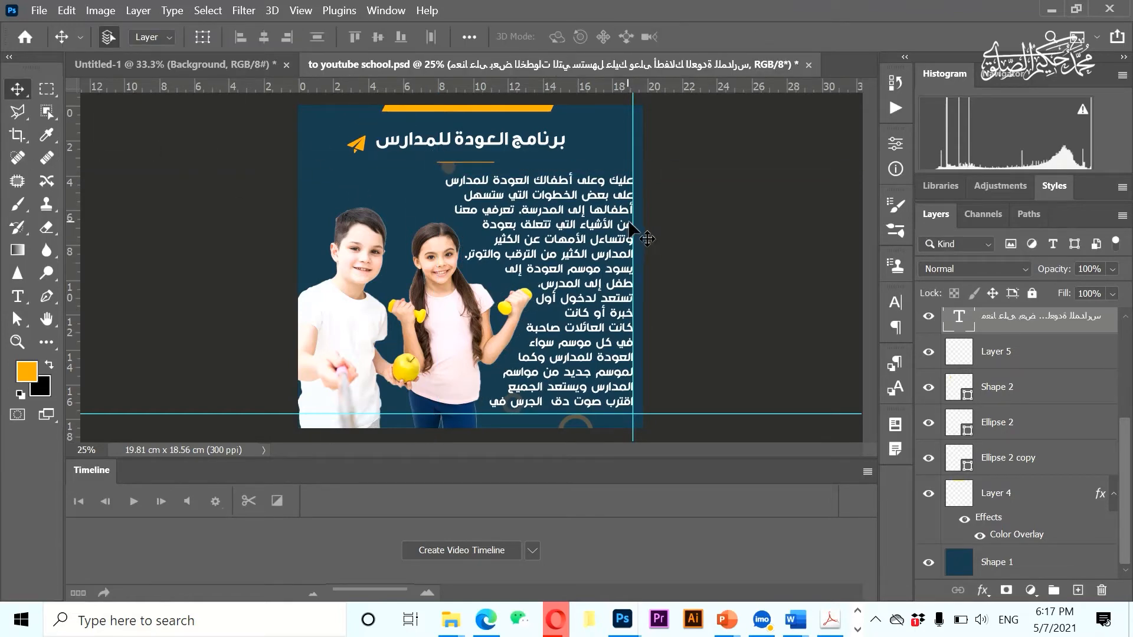
drag(632, 230, 47, 212)
drag(248, 413, 257, 44)
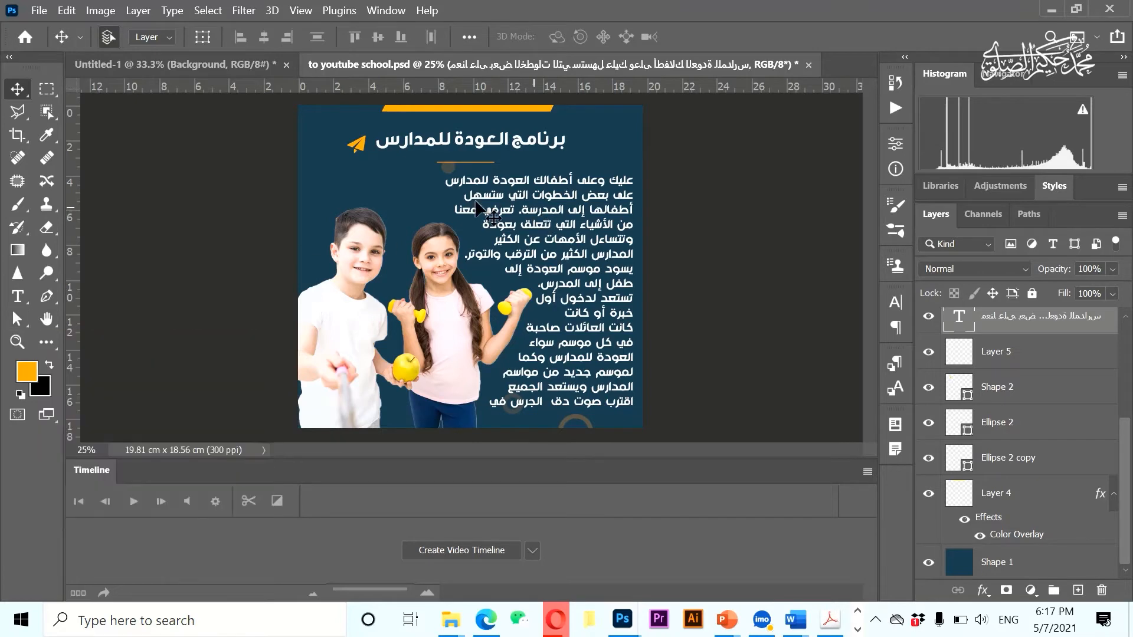
Adjust the text outline's anchor points around the girl's shoulder and elbow with the Direct Selection tool.
click(46, 301)
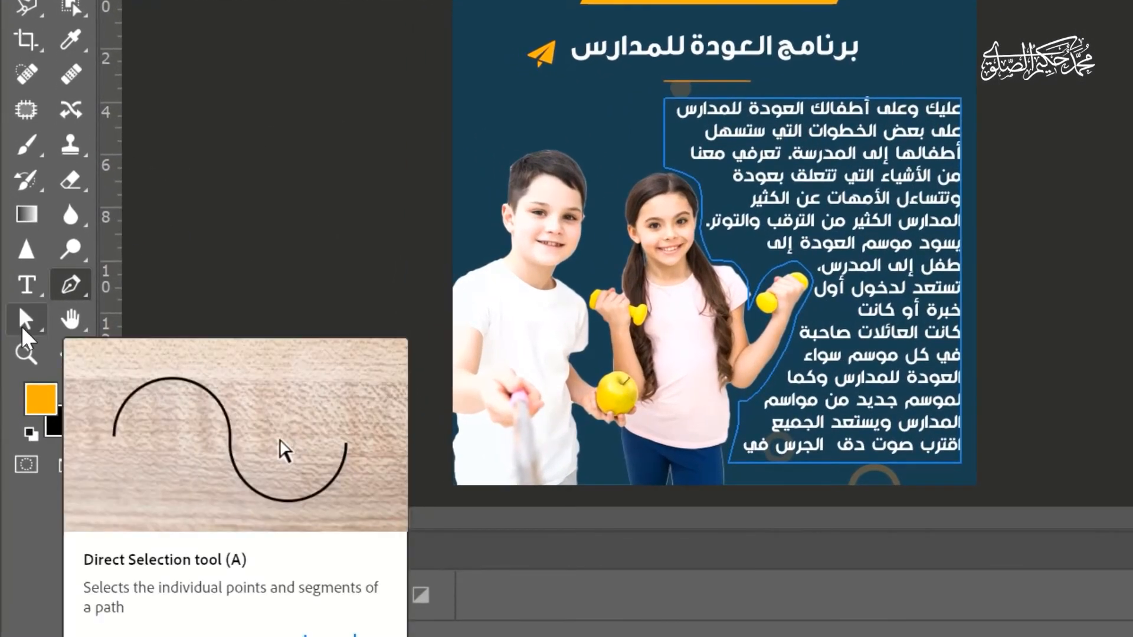
click(25, 327)
click(677, 174)
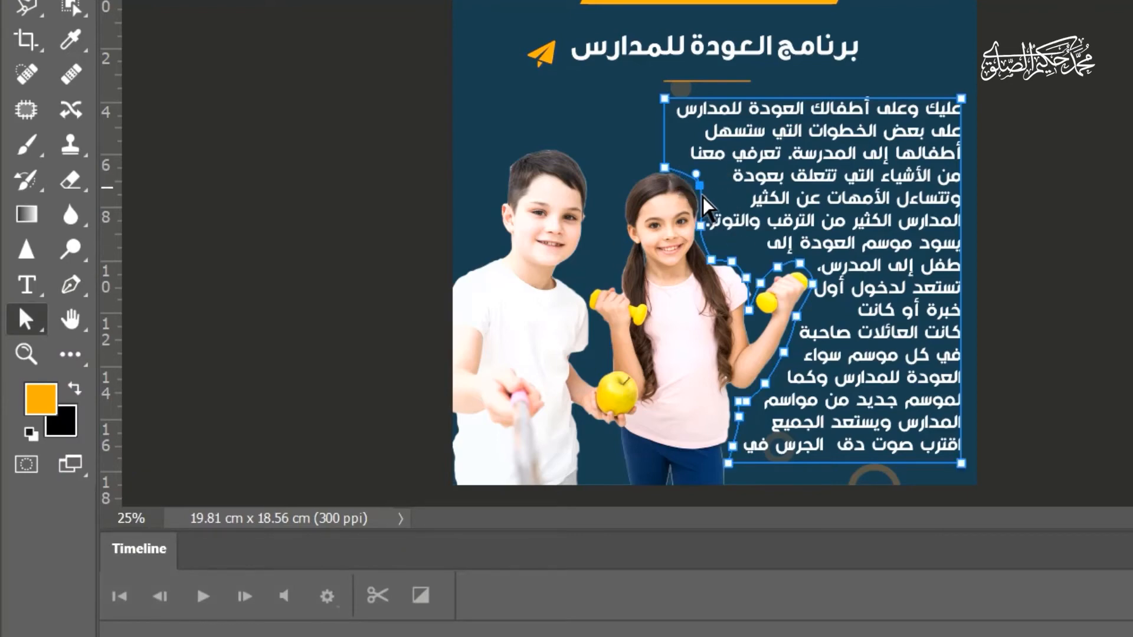
drag(736, 265, 742, 279)
click(764, 384)
Widen the text area by moving its upper-left corner and the anchor point above the girl's head outward.
drag(666, 169, 646, 170)
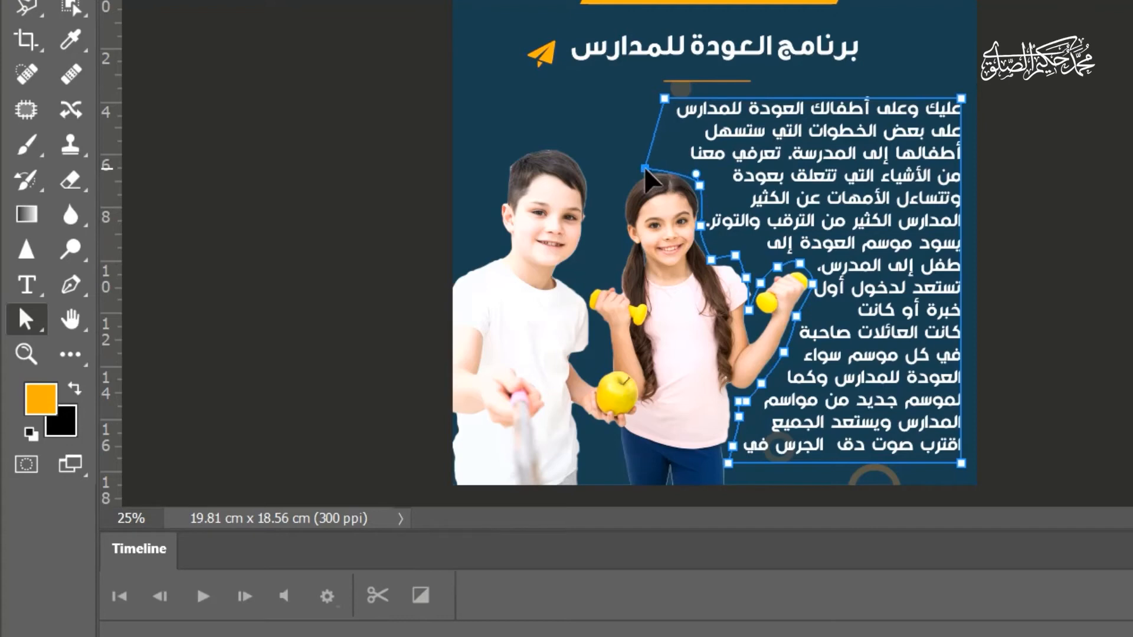
drag(665, 100, 644, 98)
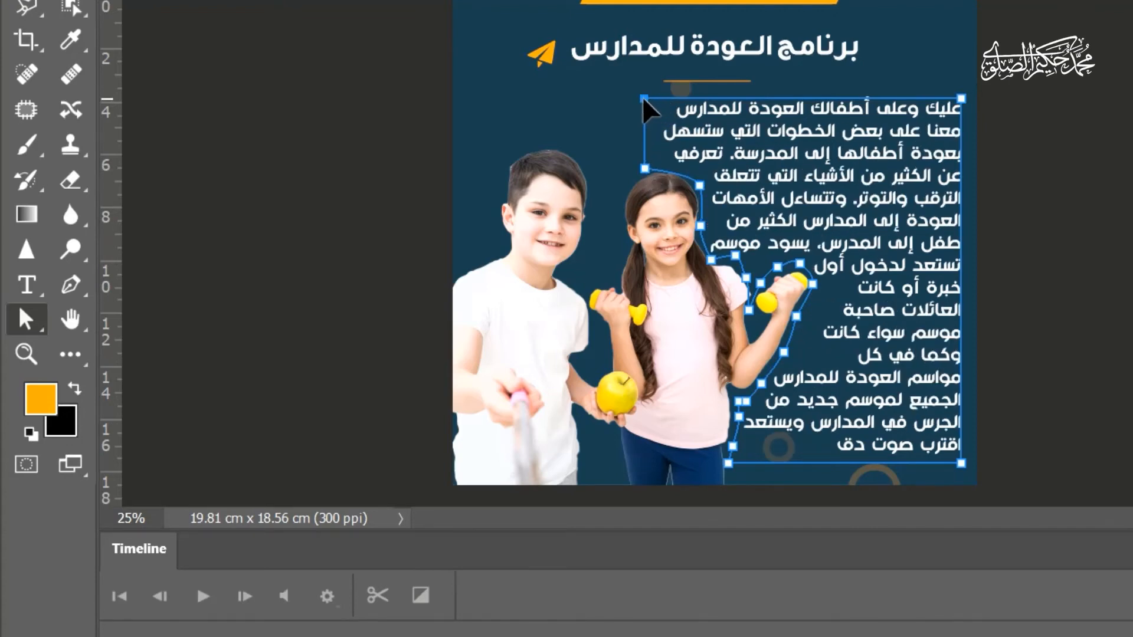
drag(642, 97, 637, 96)
drag(645, 167, 636, 165)
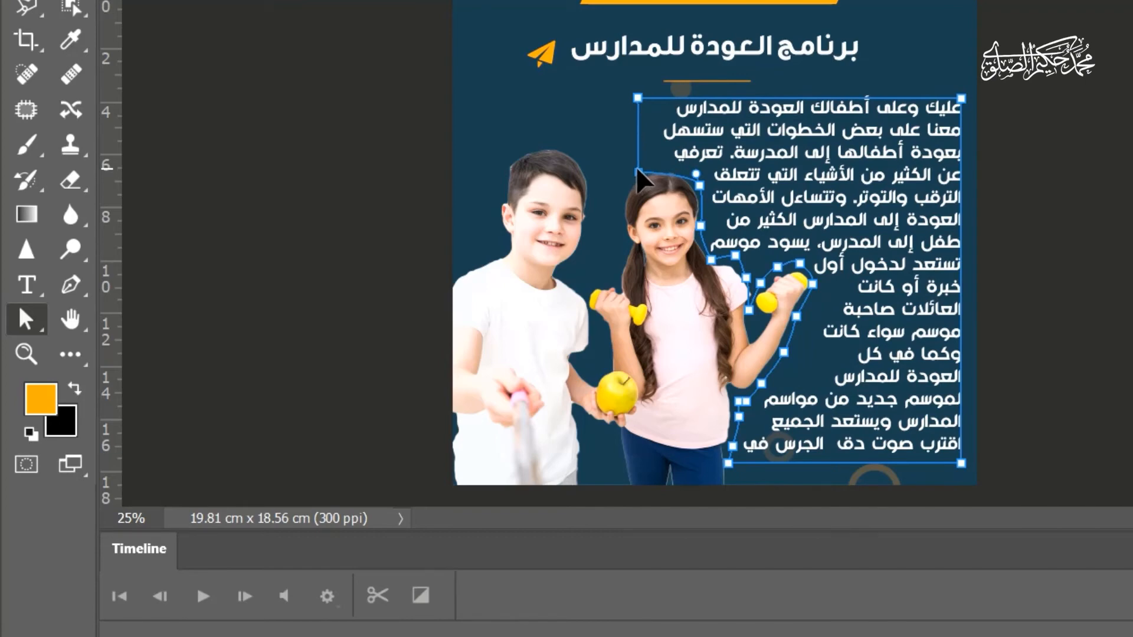
drag(638, 98, 629, 96)
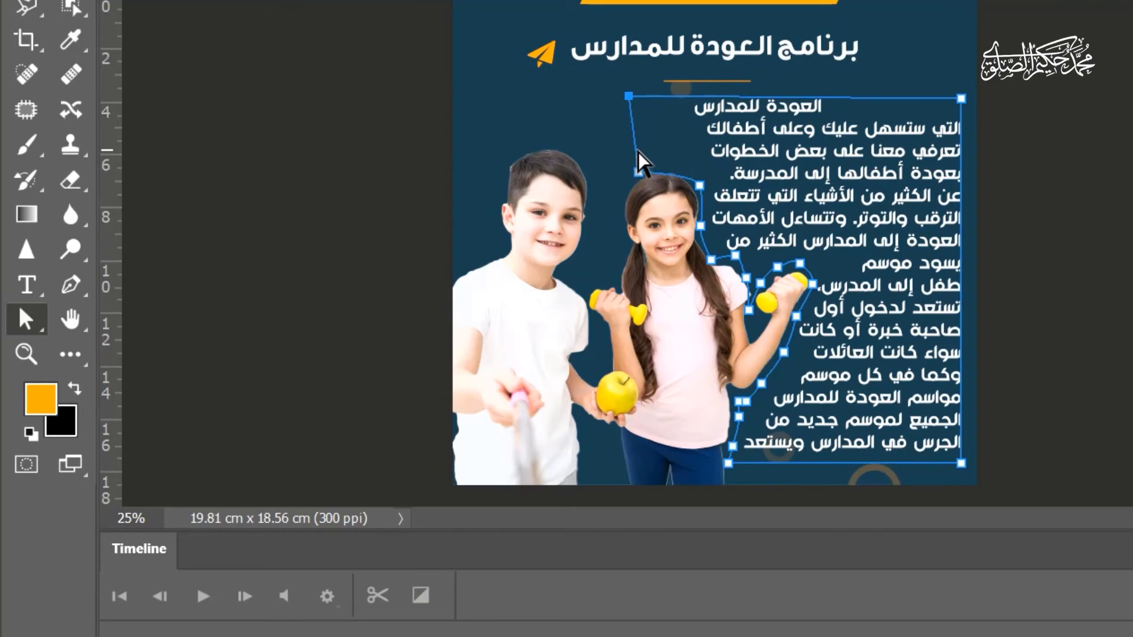
key(ctrl+z)
drag(636, 167, 644, 170)
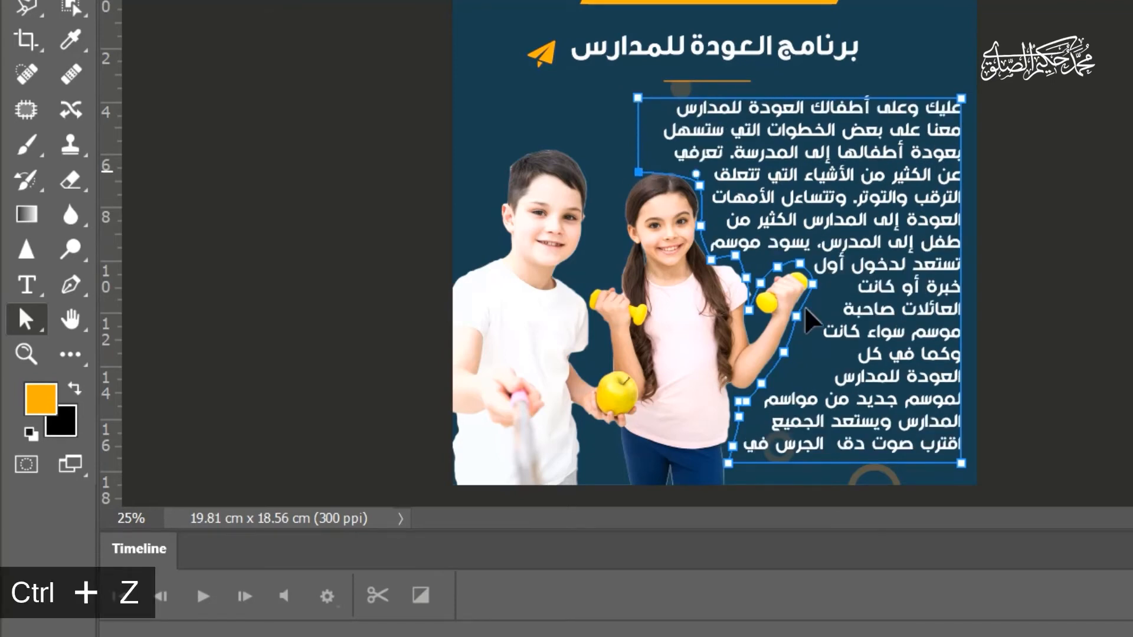
Fine-tune the text outline's anchor points along the girl's forearm, dumbbell and hip.
drag(784, 354, 780, 352)
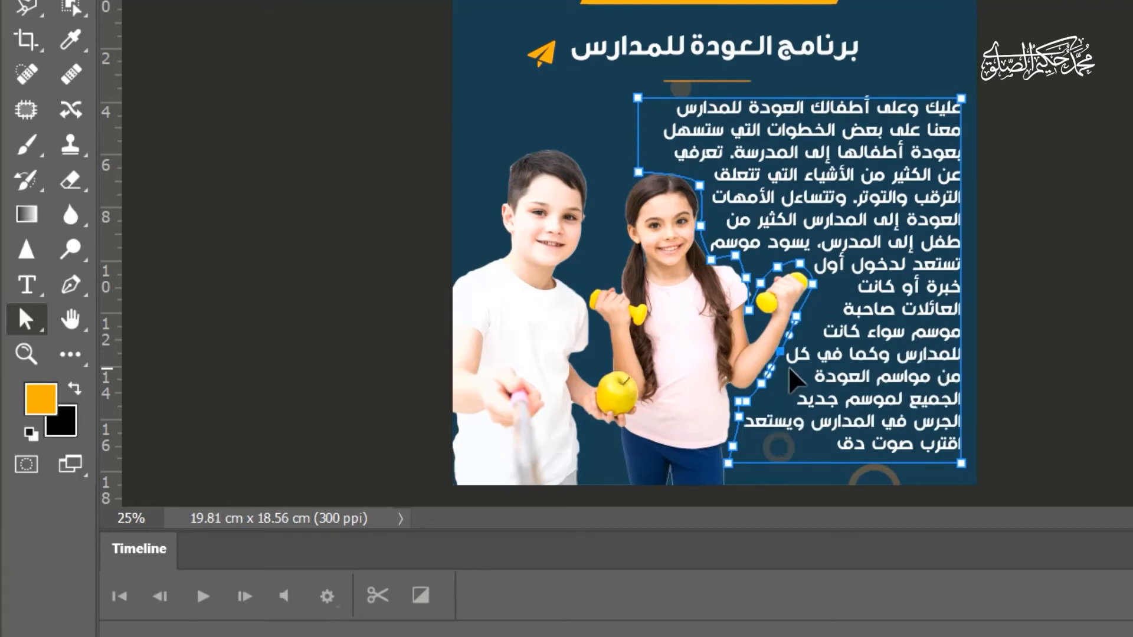
click(815, 285)
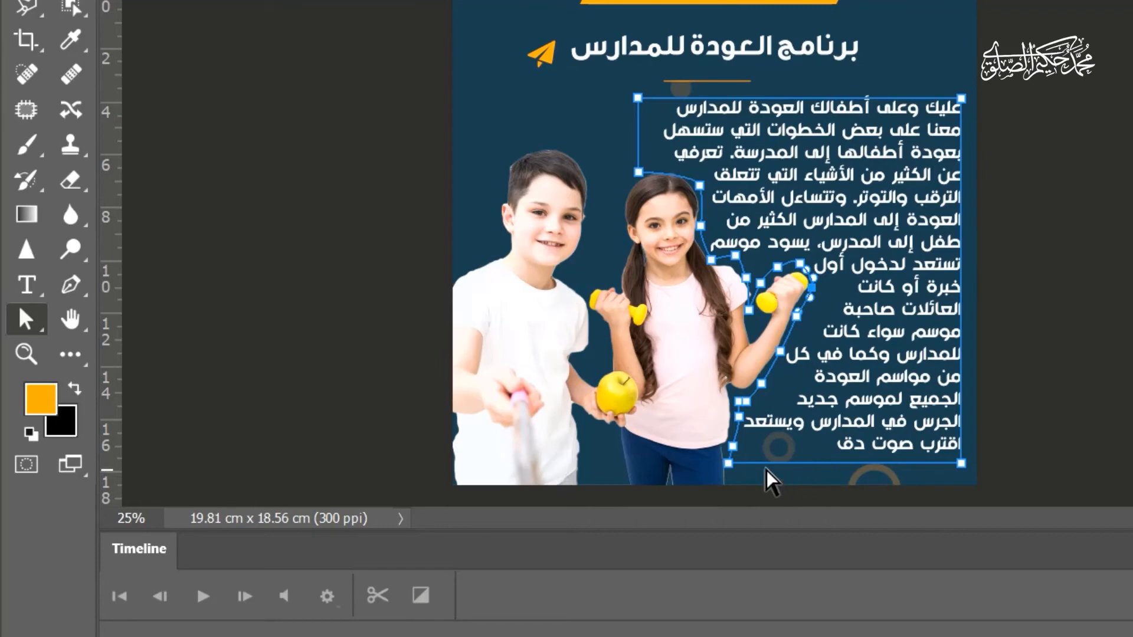
click(733, 446)
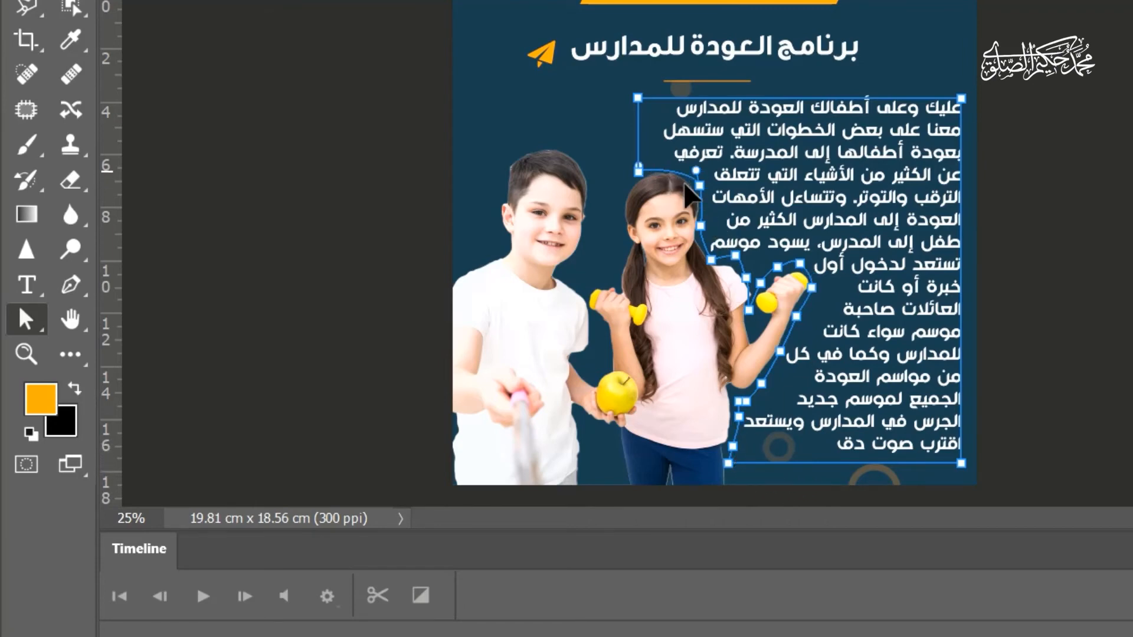
Extend the text outline's upper-left edge outward by moving its corner point and the anchor point above the girl's head.
drag(638, 98, 607, 101)
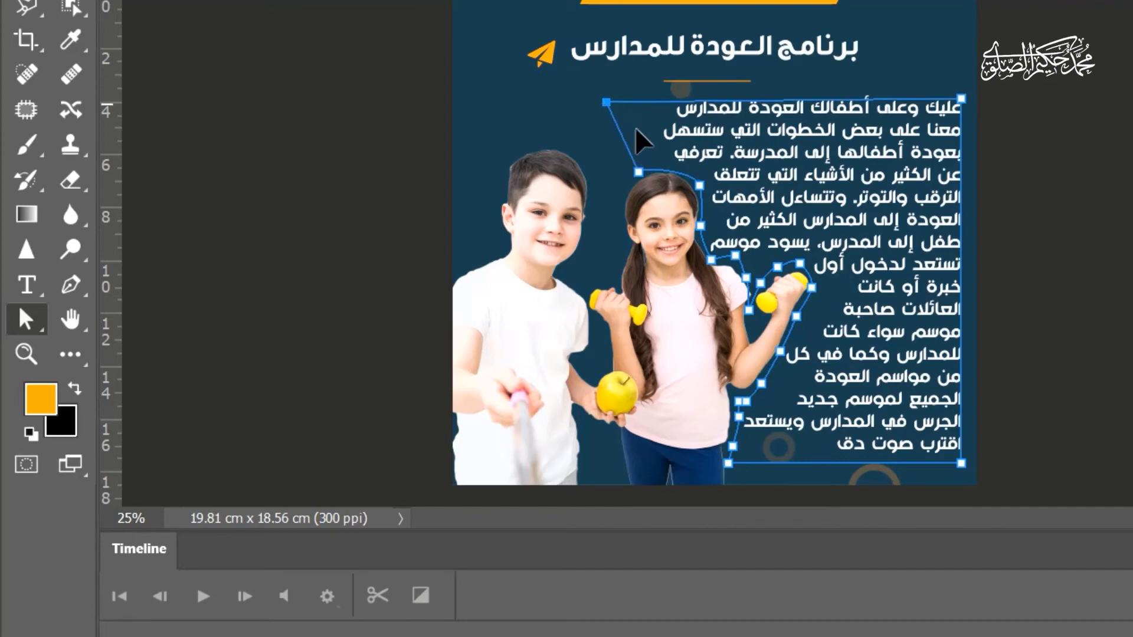
drag(638, 172, 605, 174)
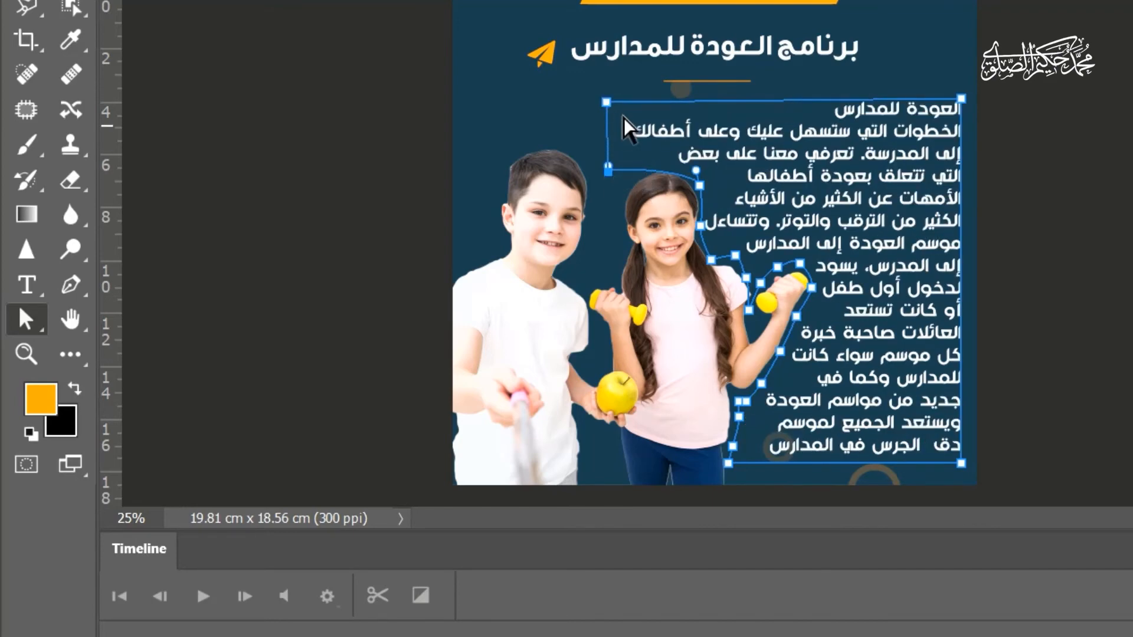
click(607, 101)
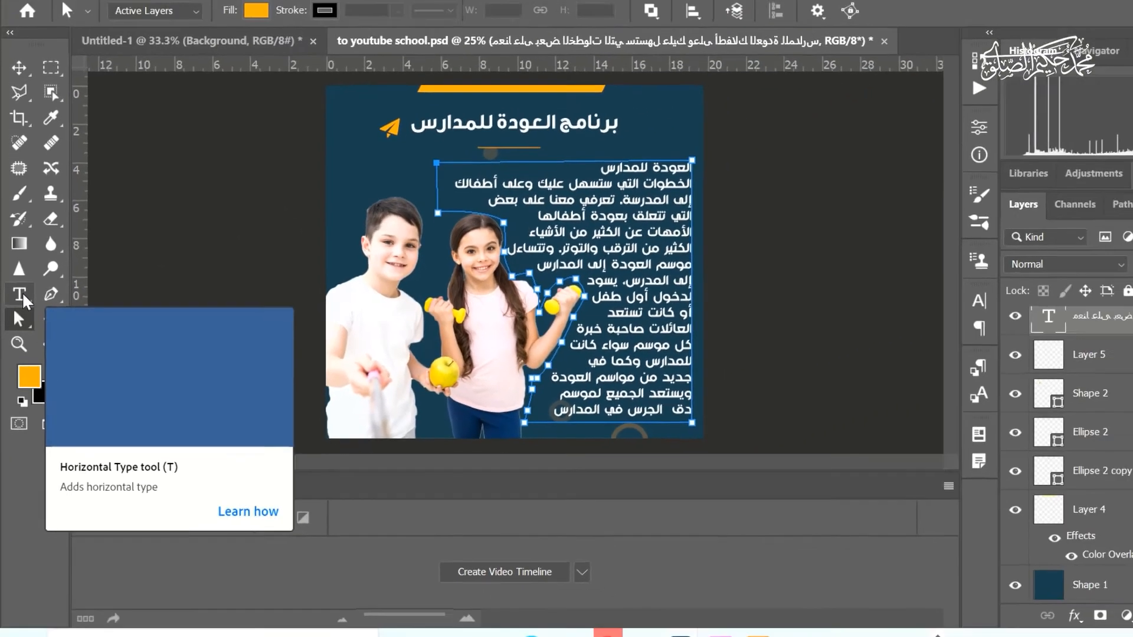
Select all the wrapped Arabic paragraph text and recolor it with the orange foreground color.
click(26, 284)
drag(515, 401, 641, 178)
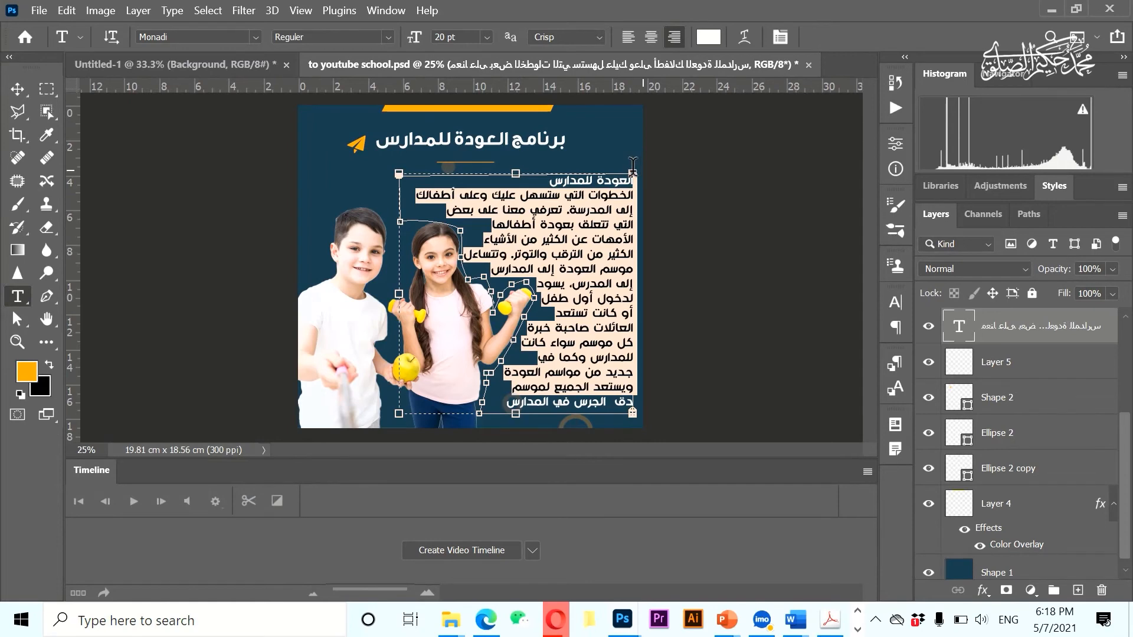
click(570, 215)
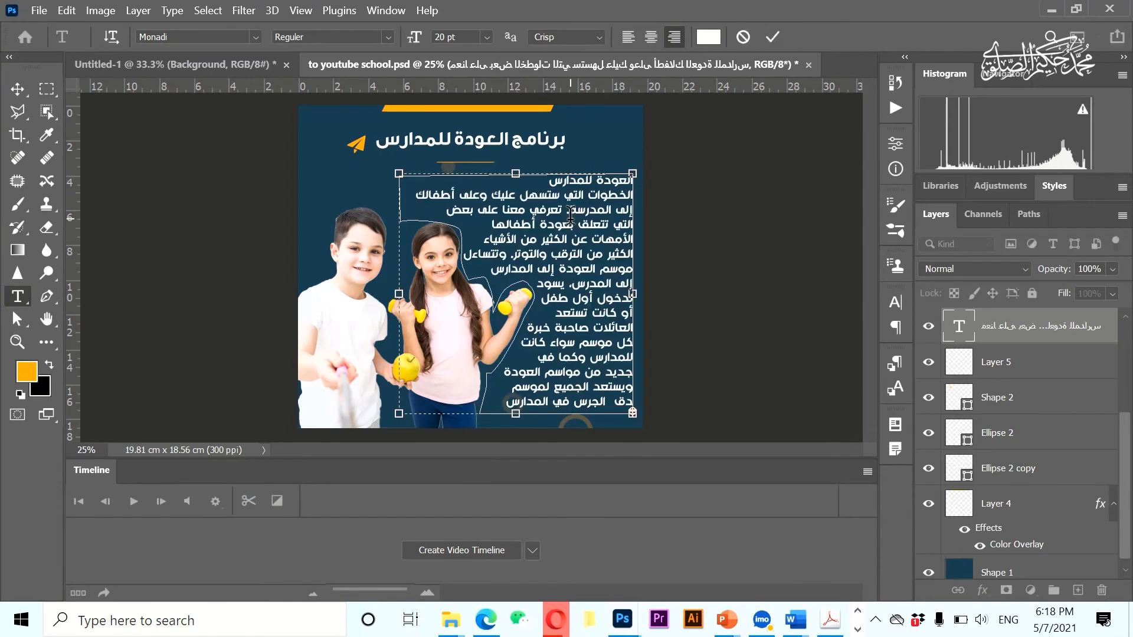
key(ctrl+a)
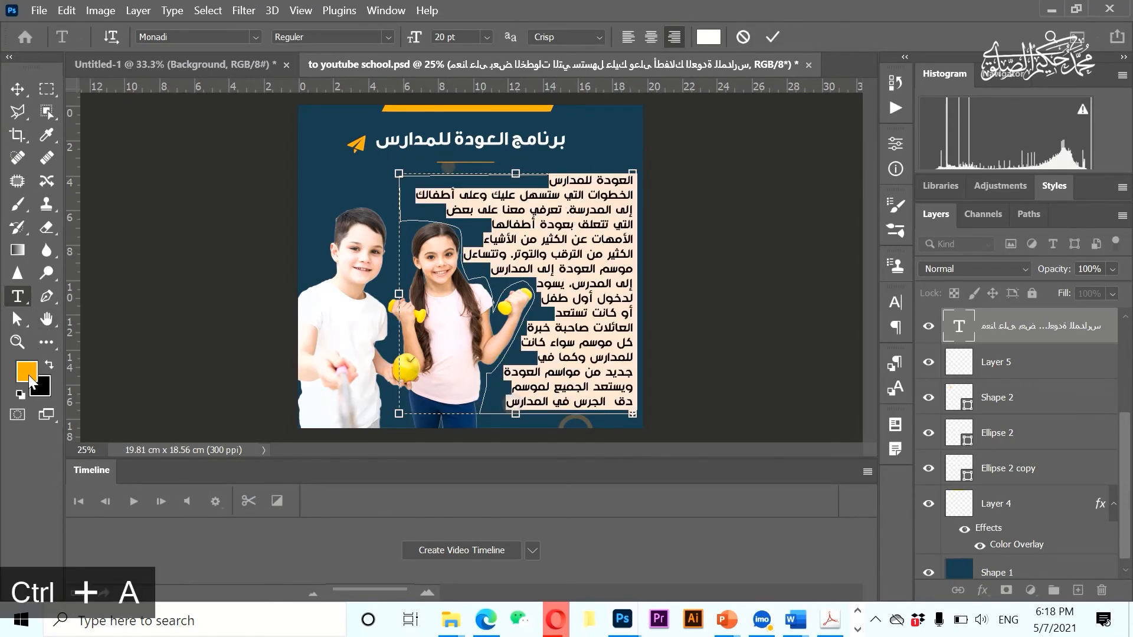
click(30, 381)
click(1057, 228)
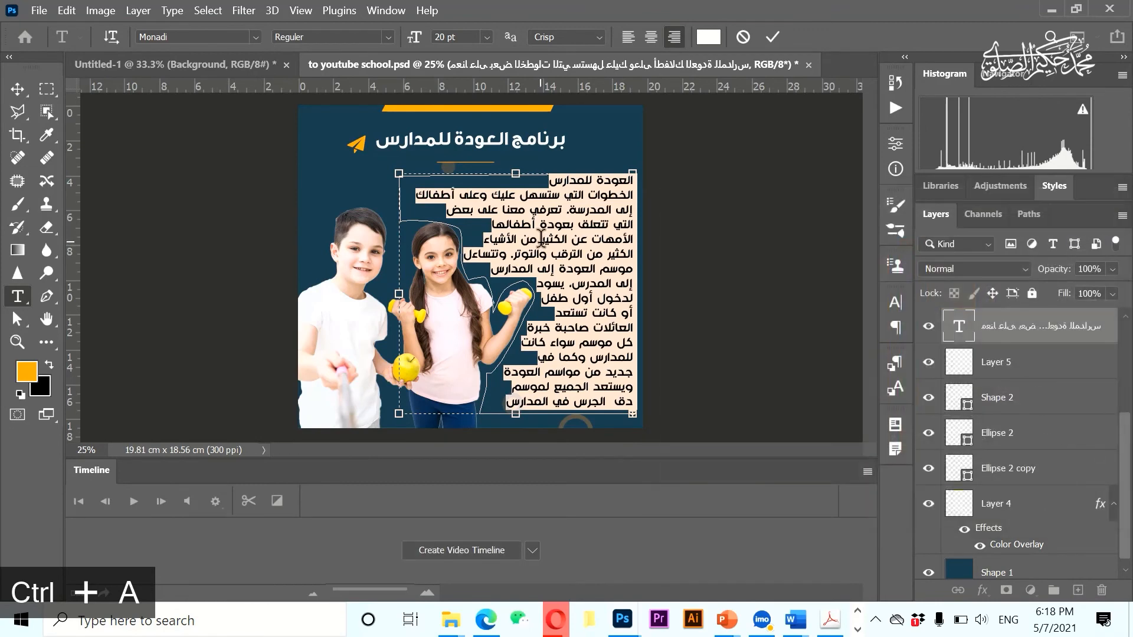
click(17, 88)
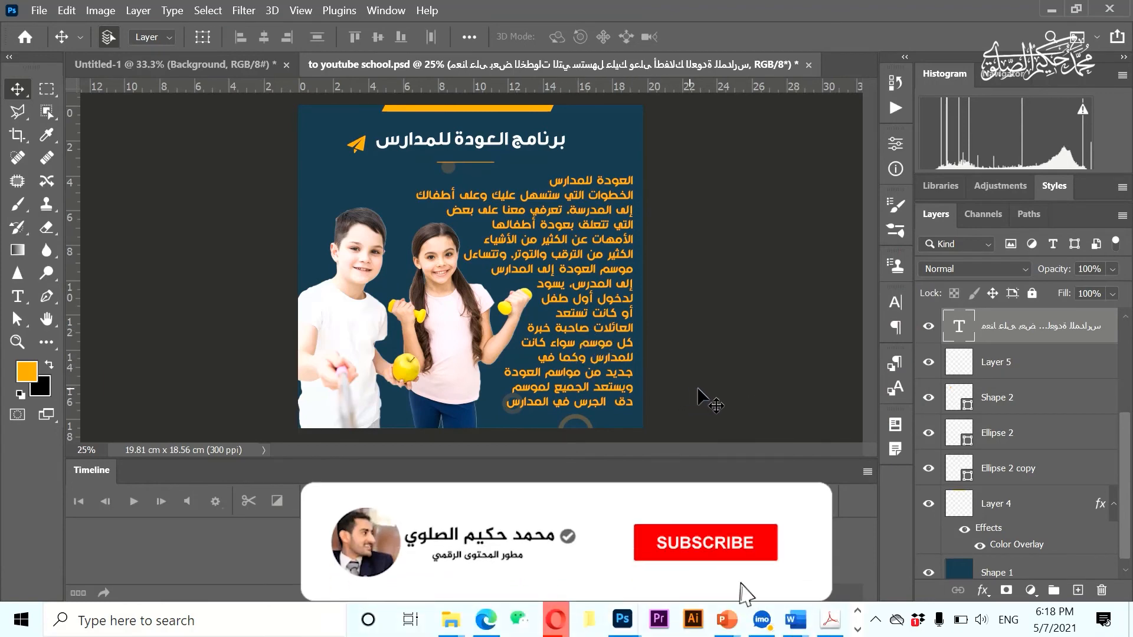
Toggle the visibility of the paragraph layer, the title layer and the children's image layer to check each one's part in the design.
click(928, 326)
click(928, 327)
click(929, 328)
click(929, 328)
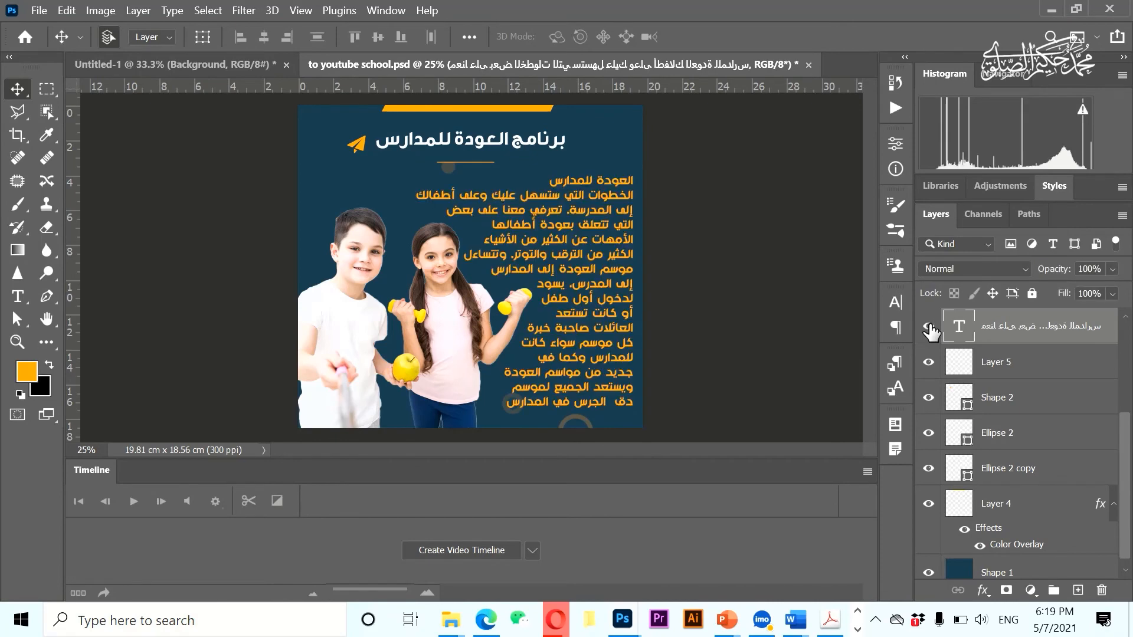
scroll(930, 444, up, 3)
click(927, 362)
click(928, 362)
click(929, 421)
click(929, 421)
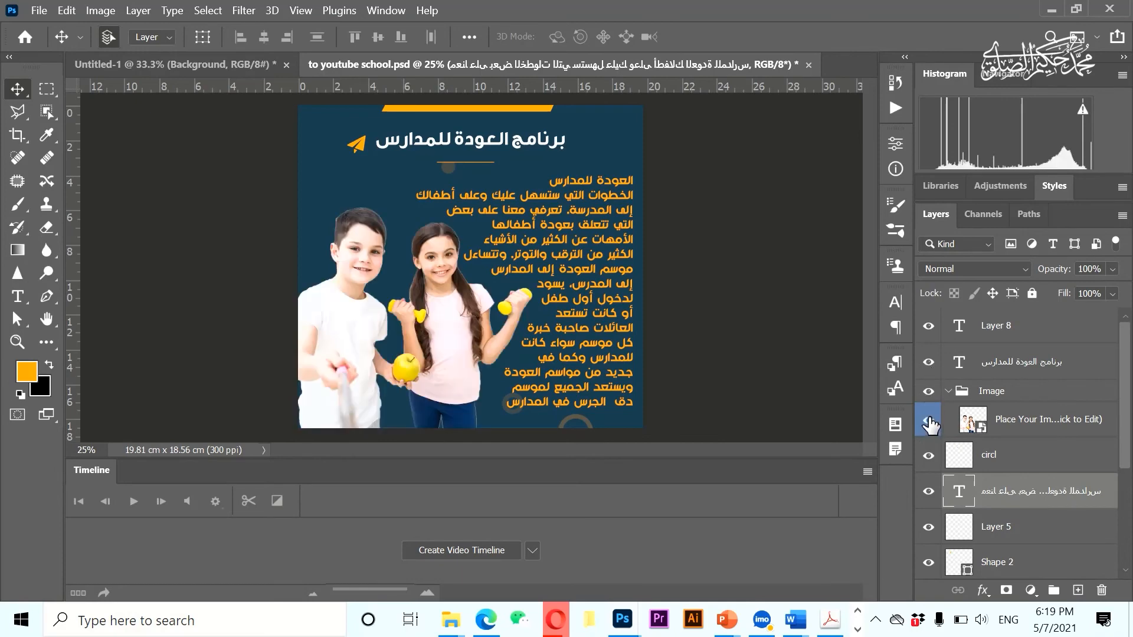
Start saving a copy of the design in PNG format.
click(39, 11)
click(36, 215)
click(266, 422)
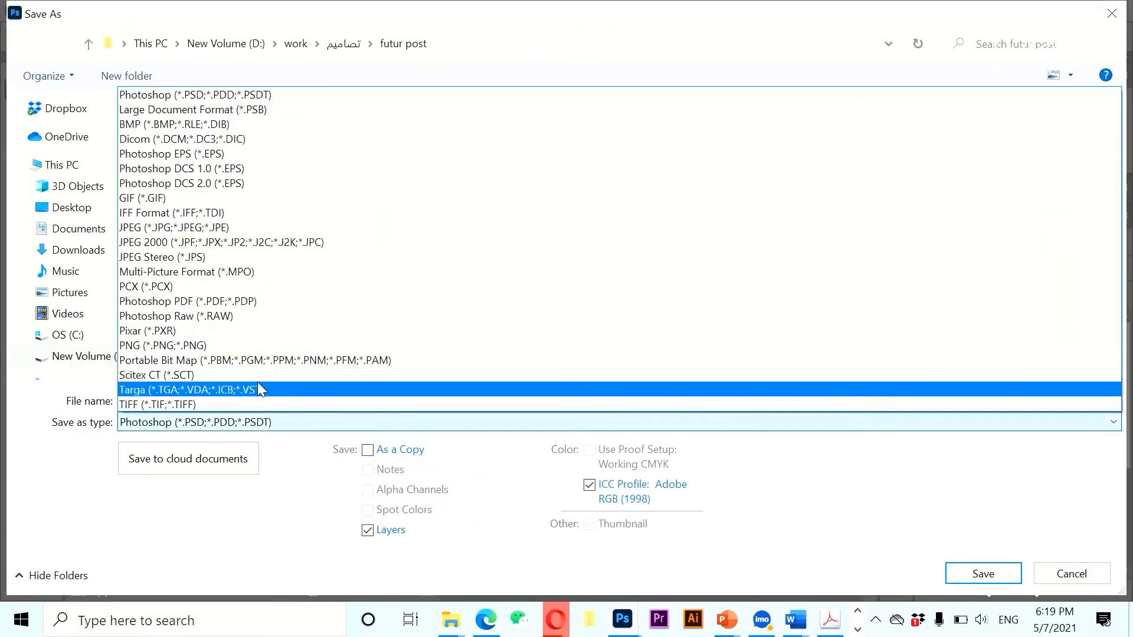
click(224, 345)
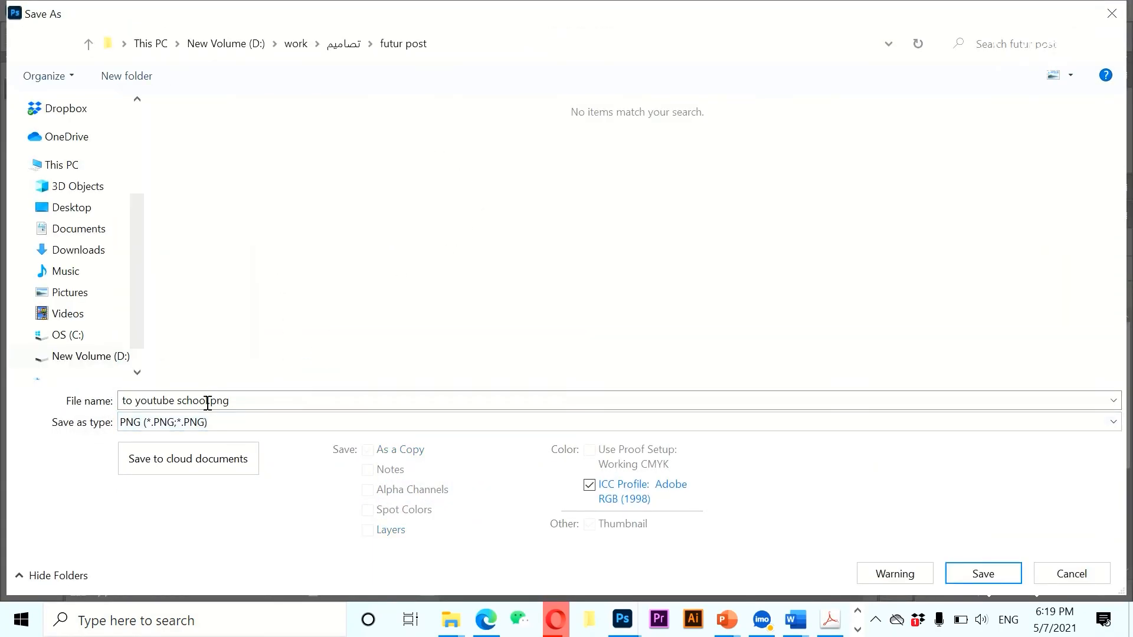